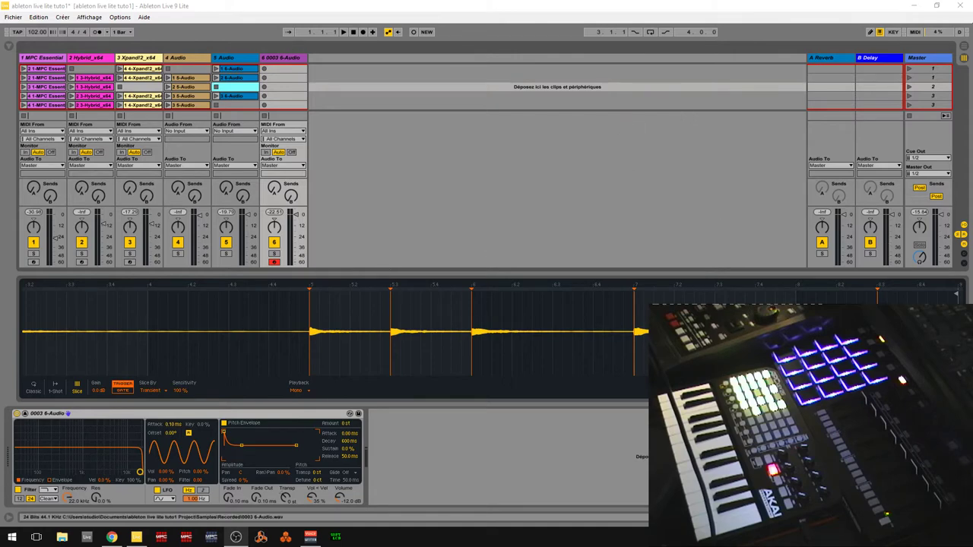
# Collapse the enlarged Simpler display of the 0003 6-Audio track and launch the five scenes one after another to audition them
pyautogui.click(25, 415)
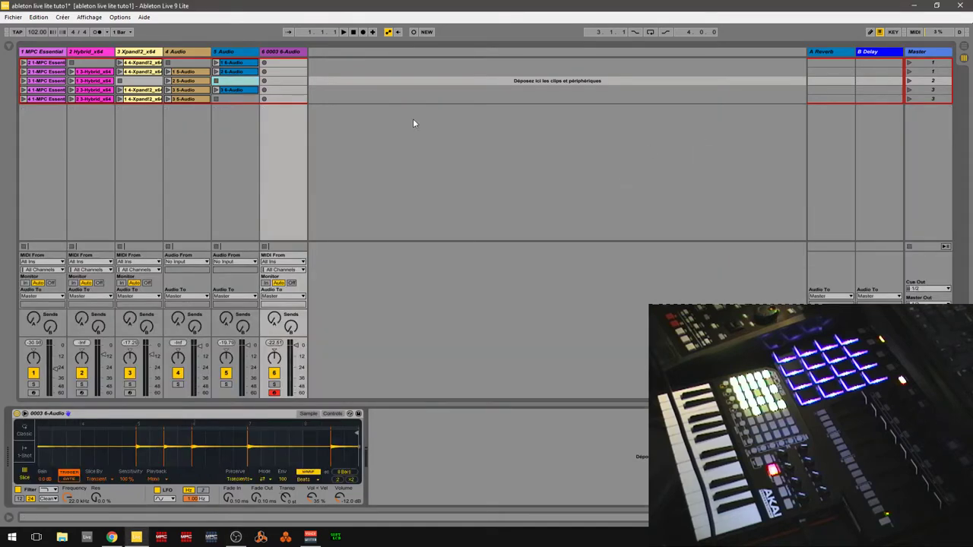
pyautogui.click(909, 62)
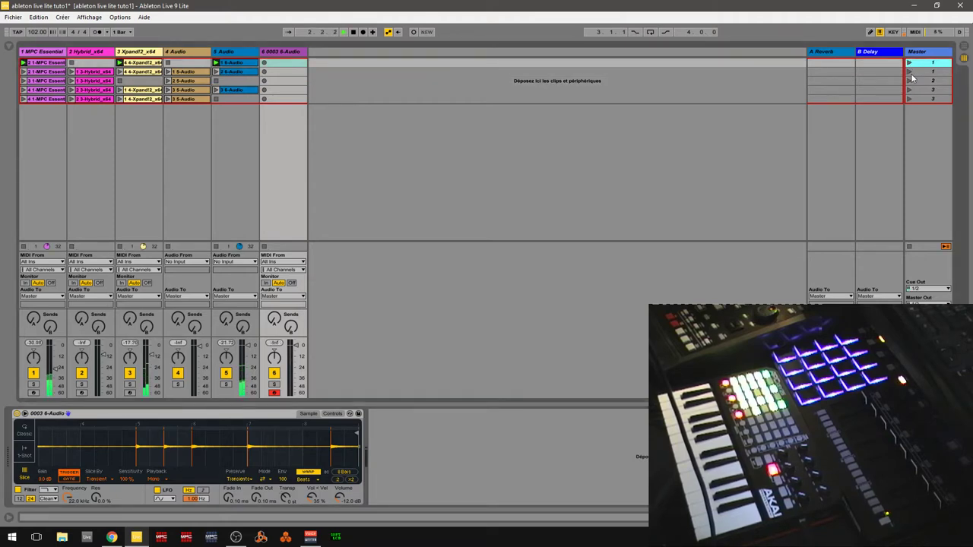
pyautogui.click(910, 74)
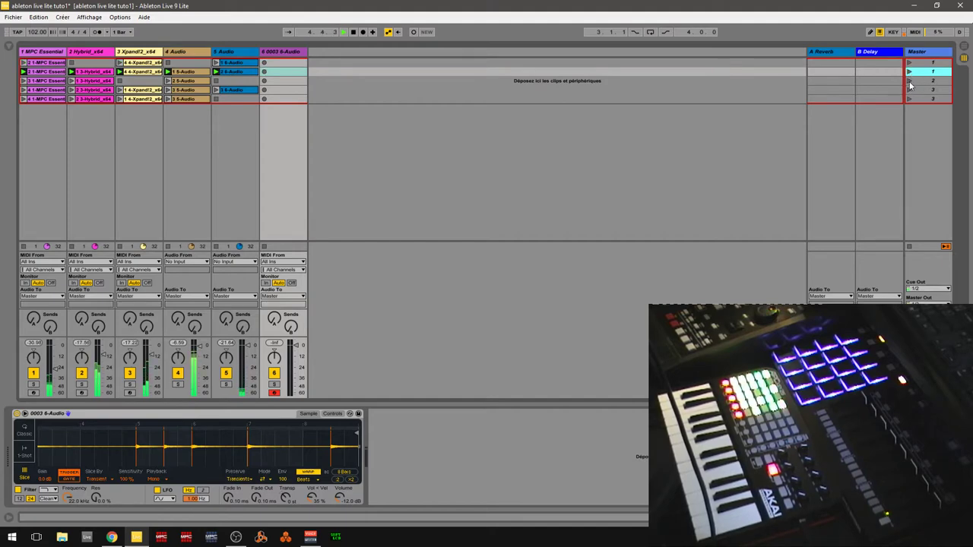
pyautogui.click(909, 81)
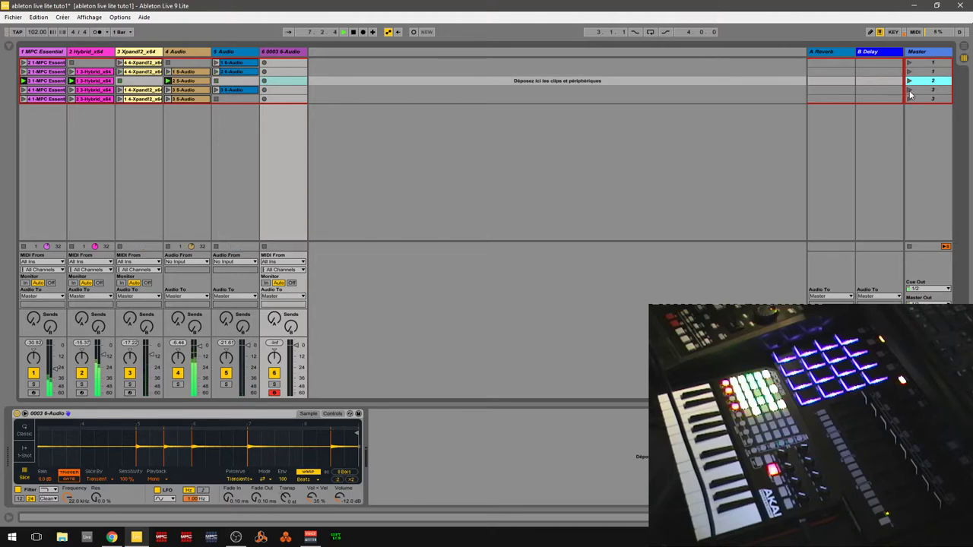
pyautogui.click(909, 91)
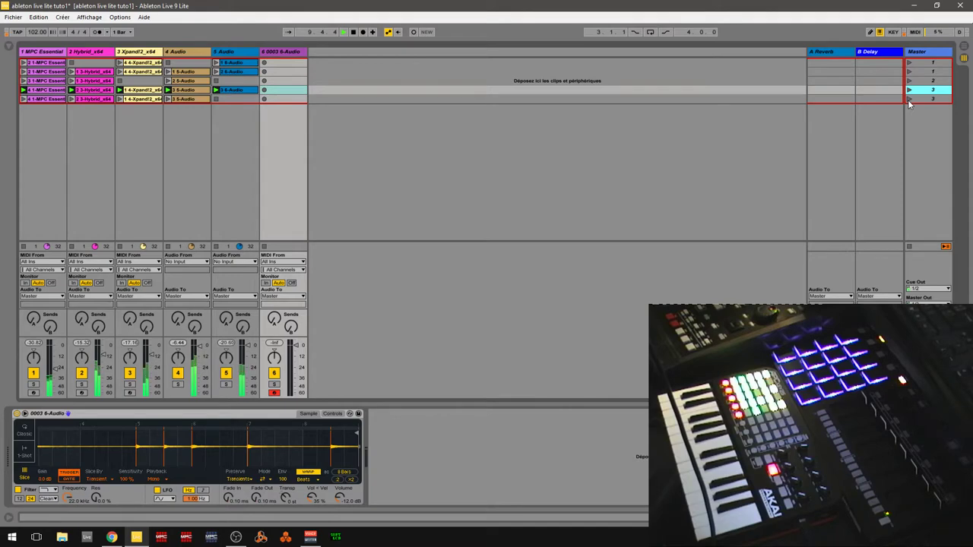
pyautogui.click(909, 99)
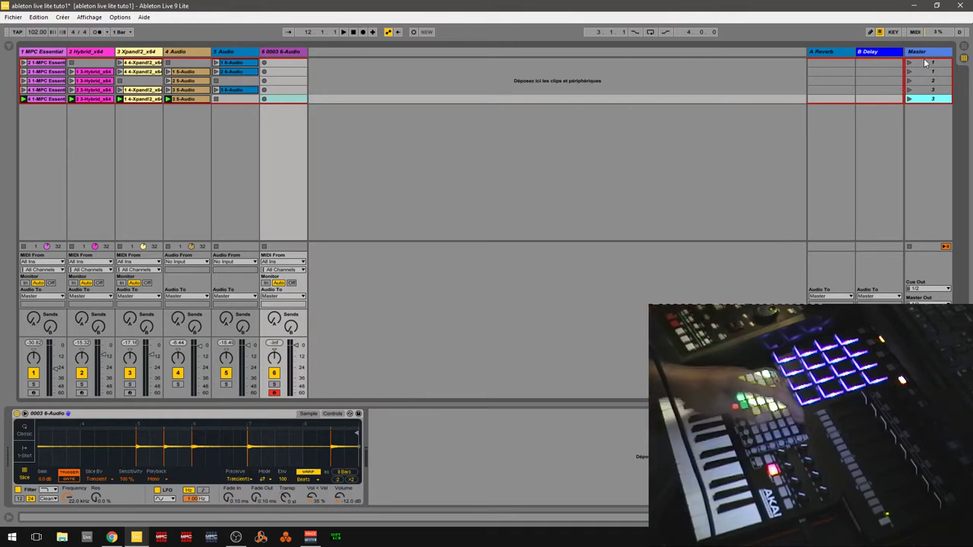
pyautogui.click(925, 62)
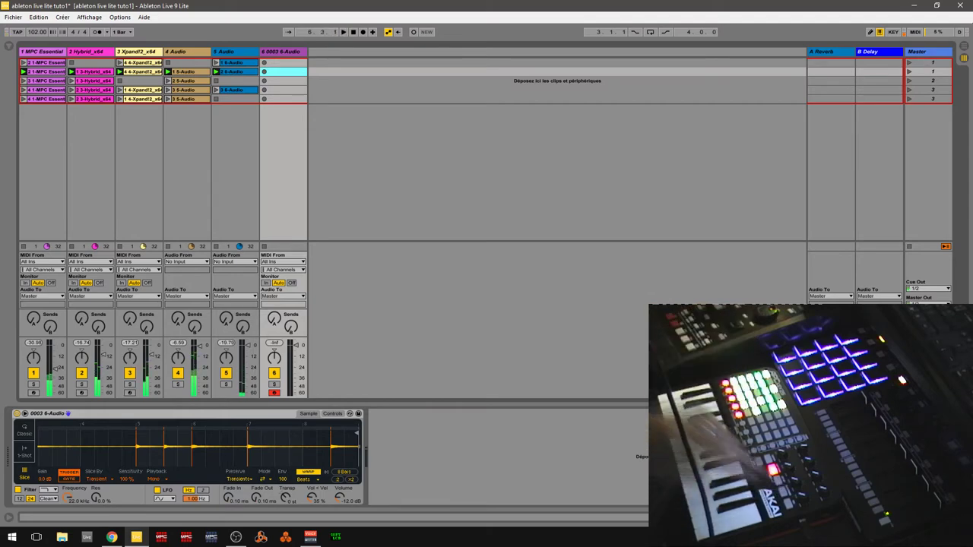
# Show the Arrangement view without the browser and extend the loop region back to bar 1, making it six bars long
pyautogui.click(962, 57)
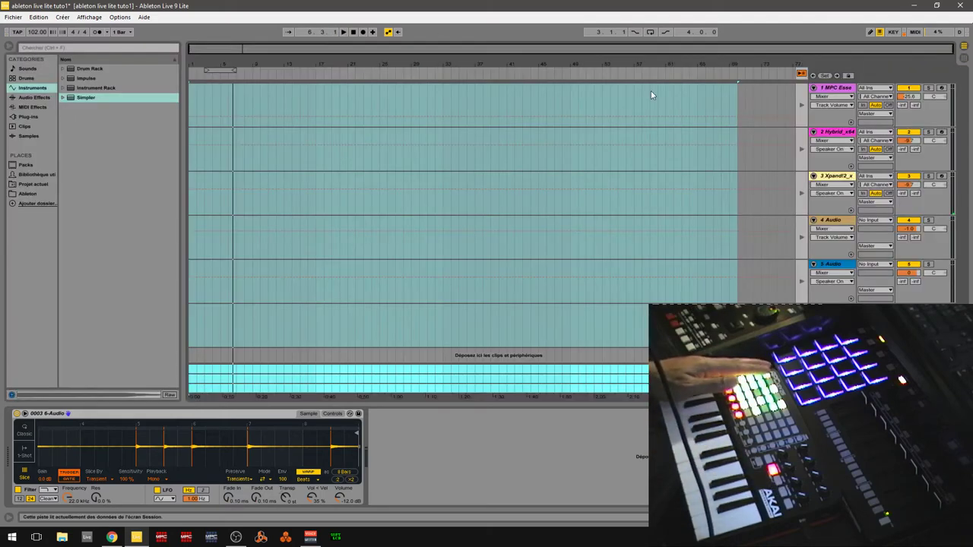
pyautogui.click(782, 254)
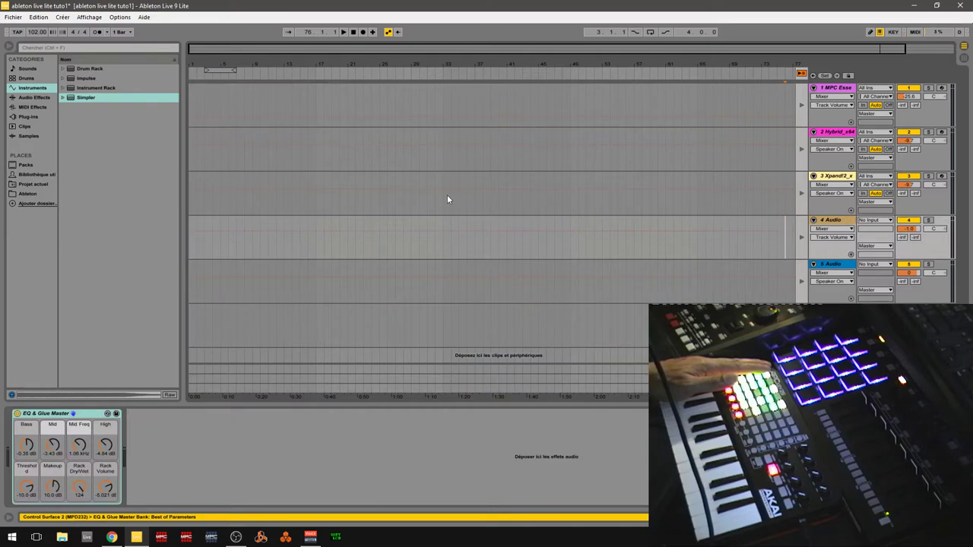
pyautogui.click(10, 45)
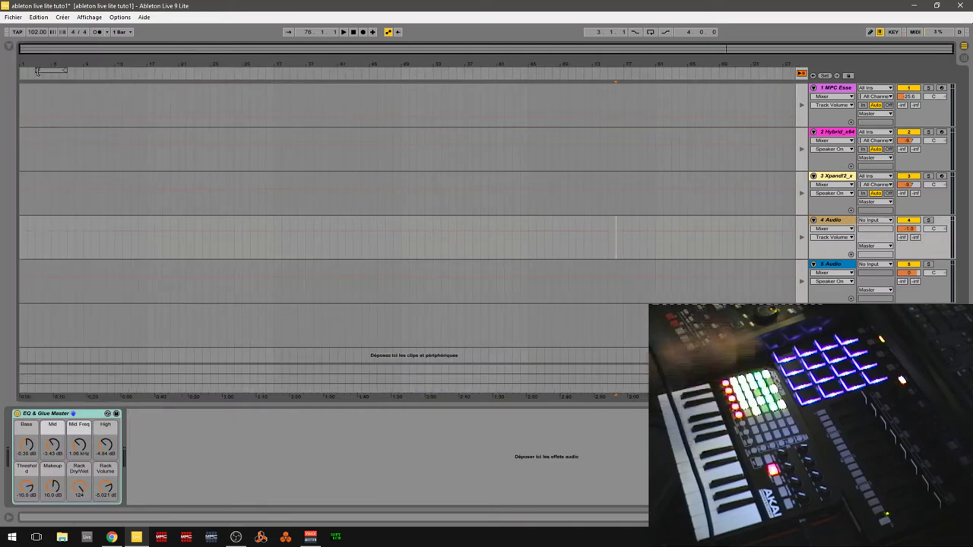
pyautogui.moveTo(37, 70); pyautogui.dragTo(1, 71)
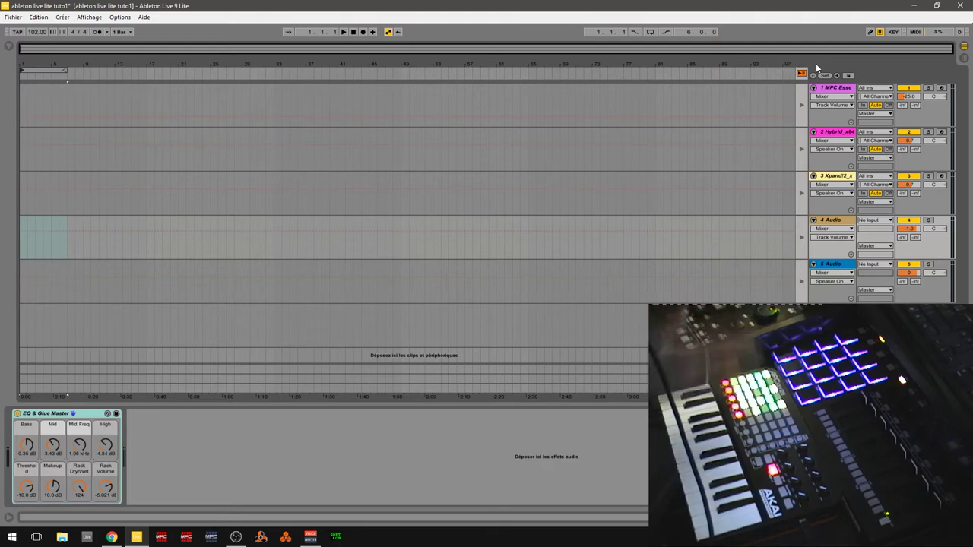
# Record a live performance of the Session clips into the Arrangement and stop it at about bar 62
pyautogui.click(962, 61)
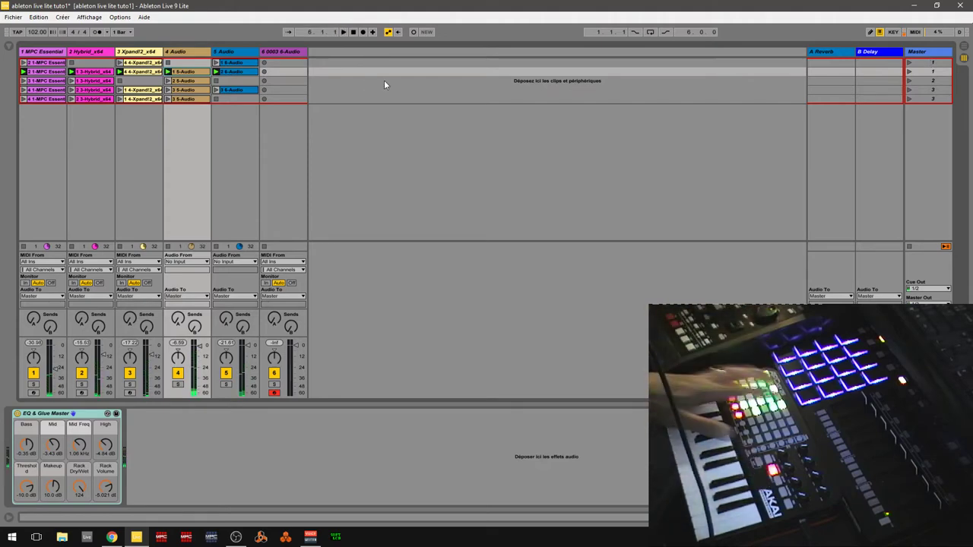
pyautogui.click(963, 49)
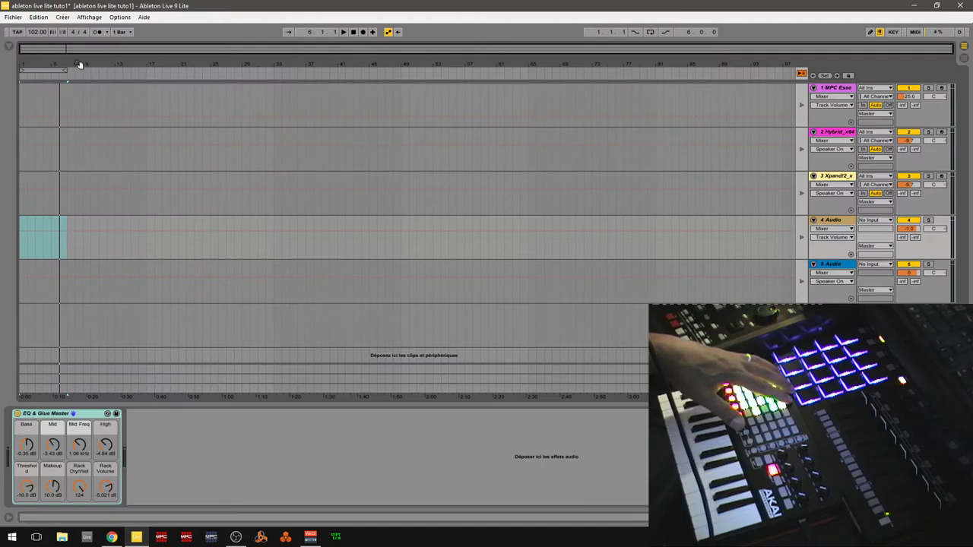
pyautogui.click(964, 57)
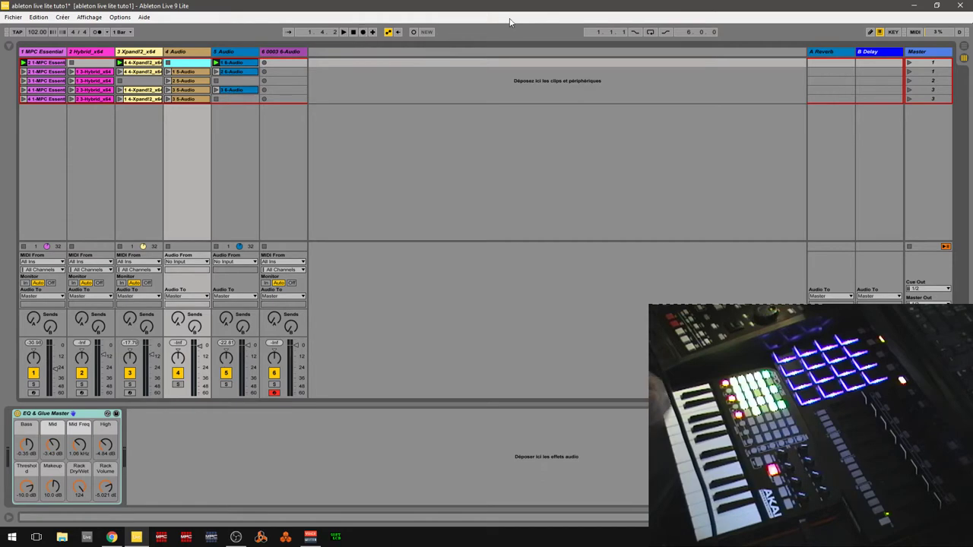
pyautogui.click(962, 47)
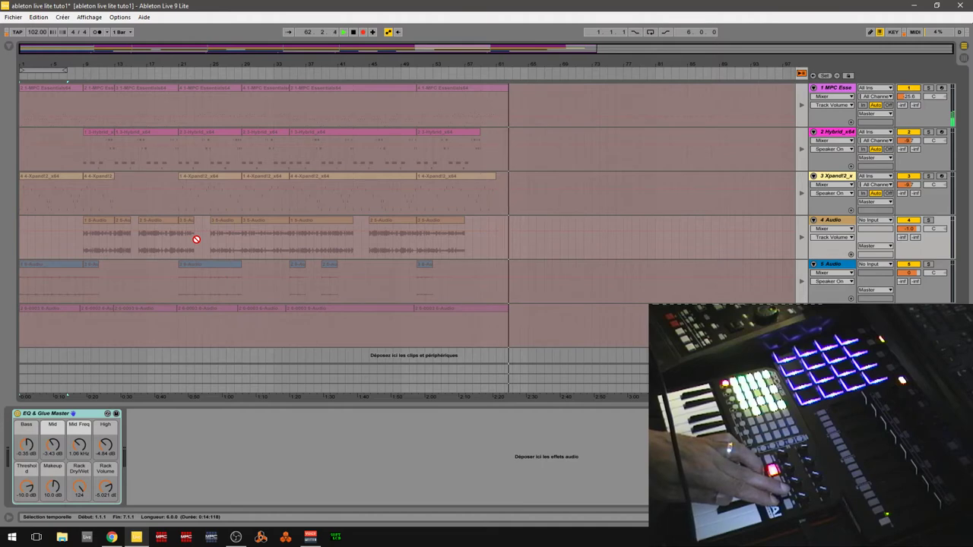
pyautogui.press('space')
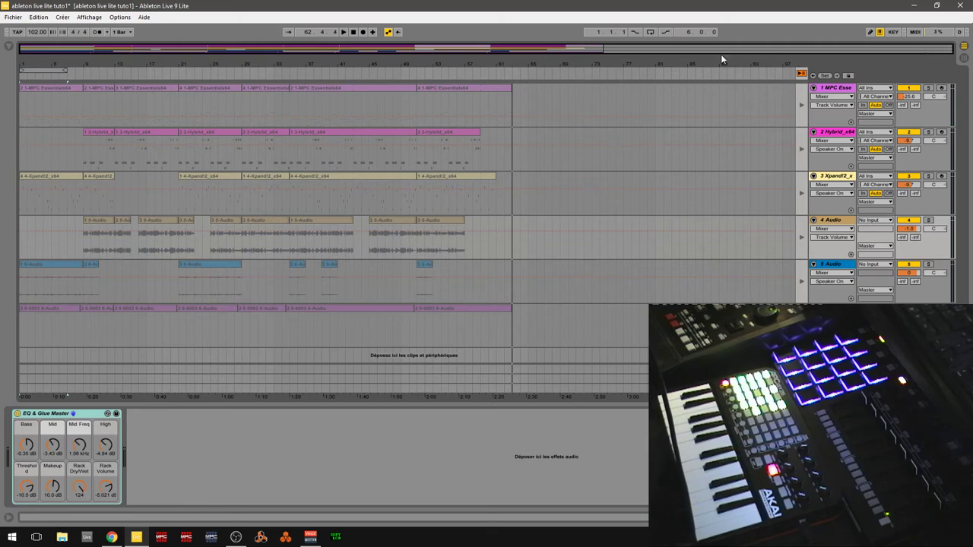
pyautogui.moveTo(322, 107); pyautogui.dragTo(329, 112)
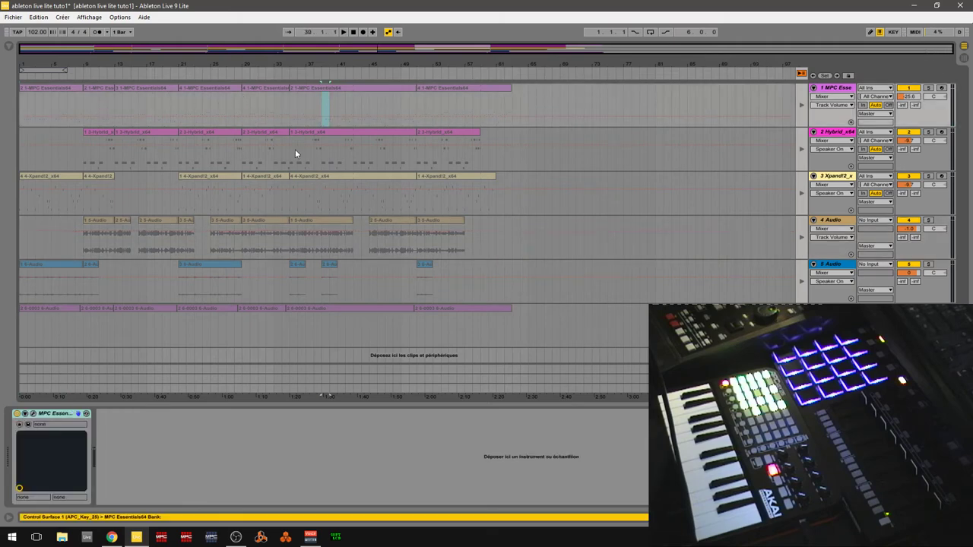
pyautogui.click(964, 59)
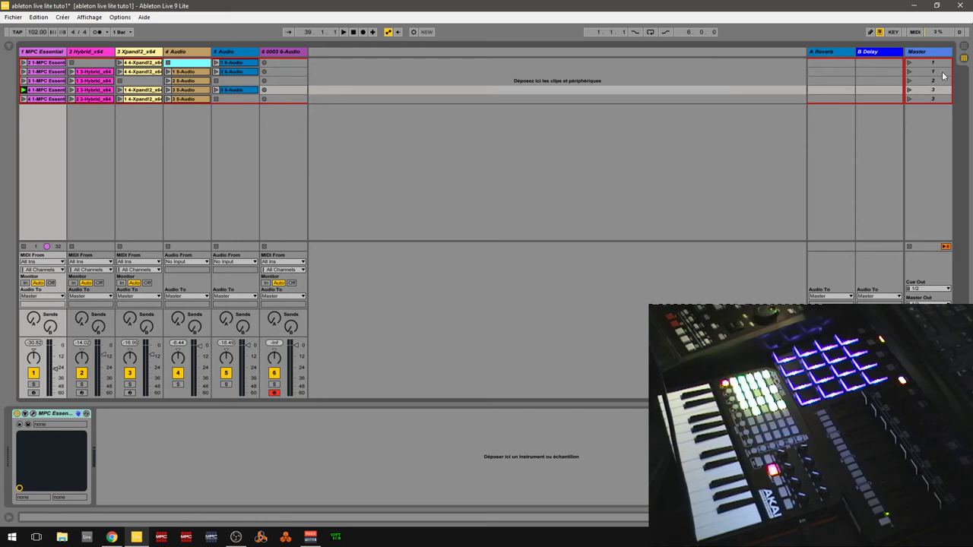
pyautogui.click(963, 47)
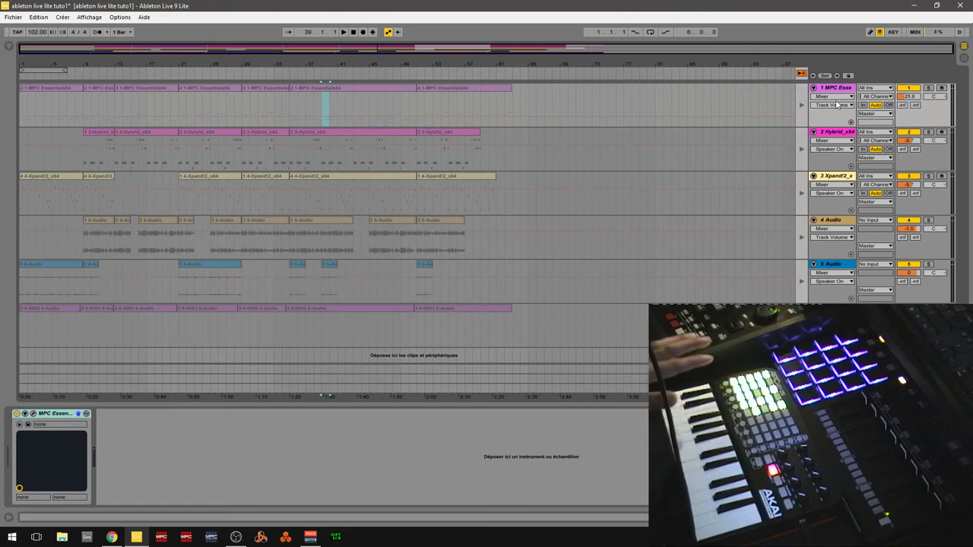
pyautogui.click(962, 59)
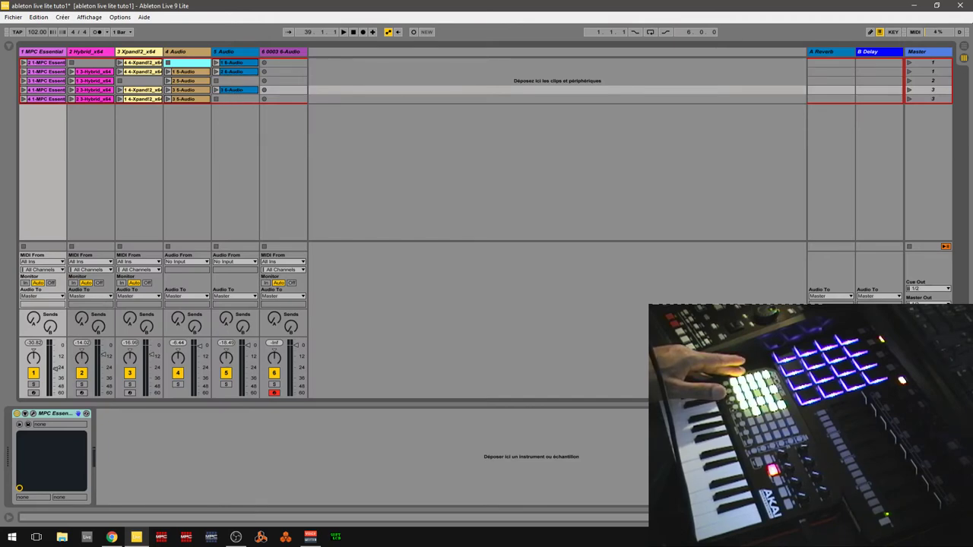
# Reactivate the recorded clips in the Arrangement with Back to Arrangement and play the song from bar 1
pyautogui.click(963, 47)
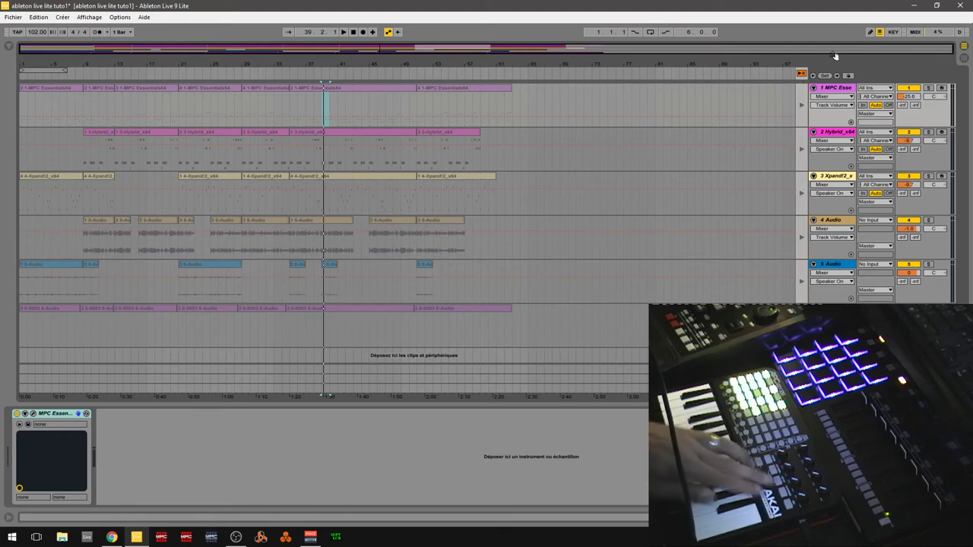
pyautogui.click(801, 74)
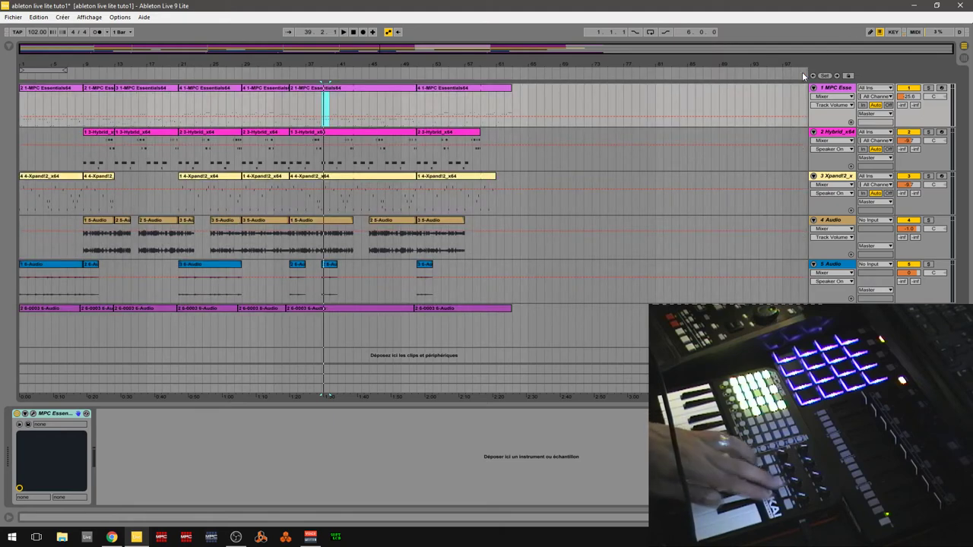
pyautogui.press('space')
pyautogui.press('space')
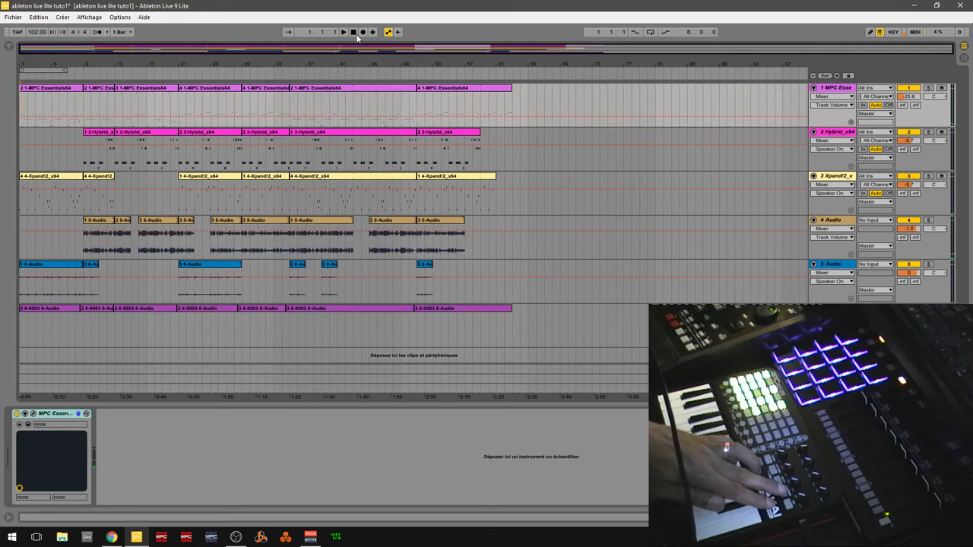
pyautogui.press('space')
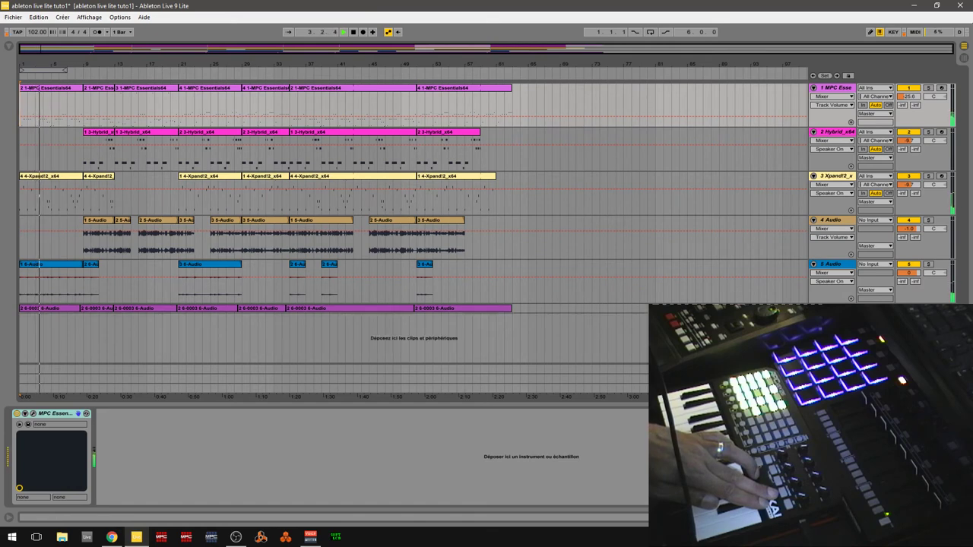
# Delete all the recorded clips on the 0003 6-Audio track in the Arrangement
pyautogui.click(439, 309)
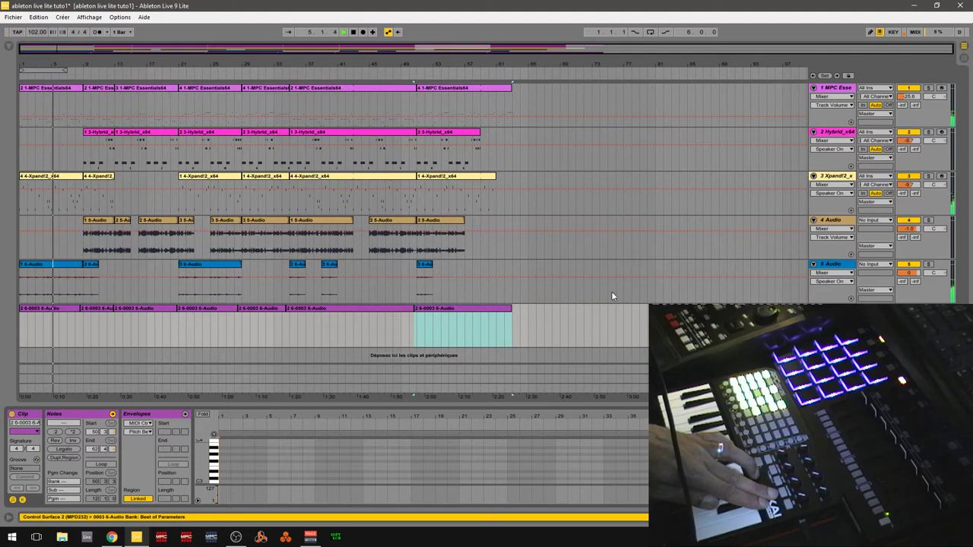
pyautogui.moveTo(544, 310); pyautogui.dragTo(1, 344)
pyautogui.press('Delete')
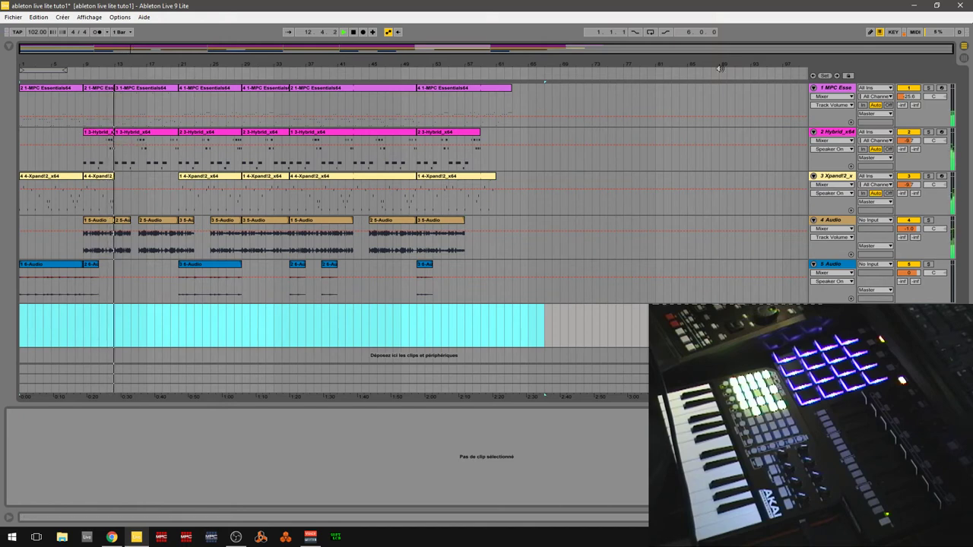
# Compare the Session view with the Arrangement and restore playback of the arranged clips on all tracks
pyautogui.press('Tab')
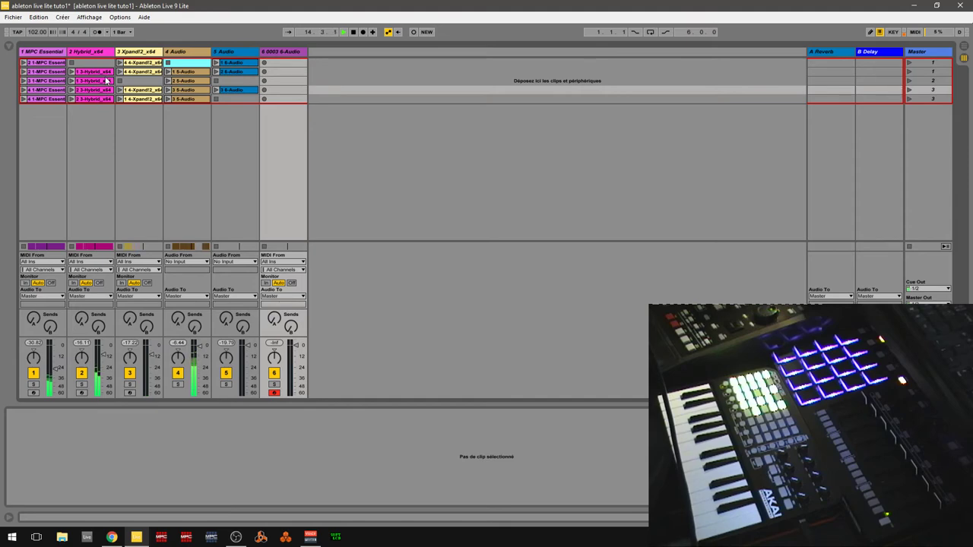
pyautogui.click(964, 47)
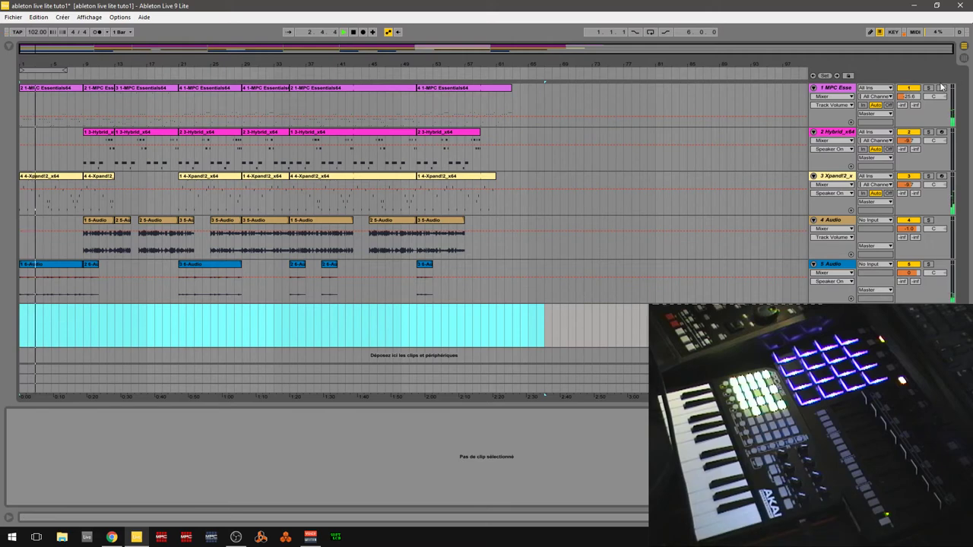
pyautogui.click(963, 58)
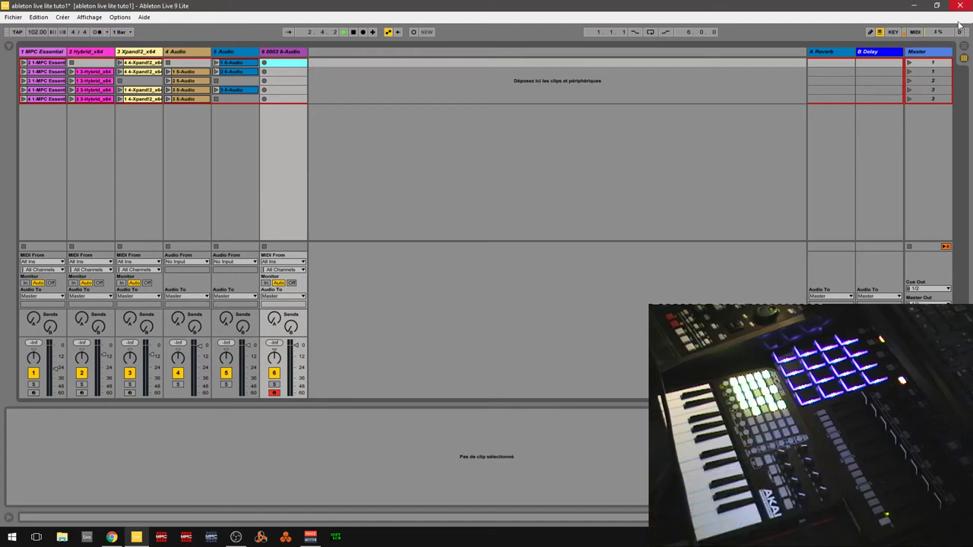
pyautogui.click(963, 46)
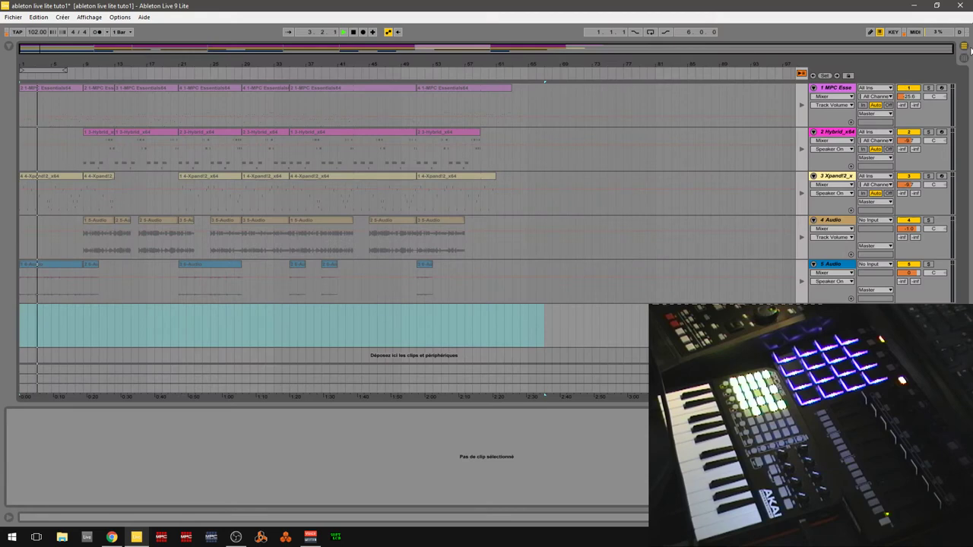
pyautogui.click(801, 74)
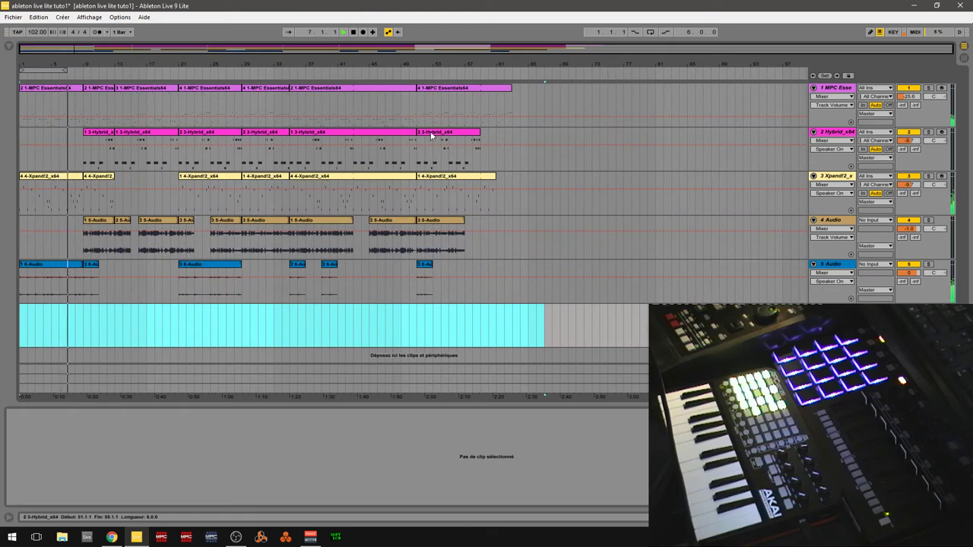
# Fold and unfold the 0003 6-Audio track in the Arrangement and show its Simpler device
pyautogui.click(683, 116)
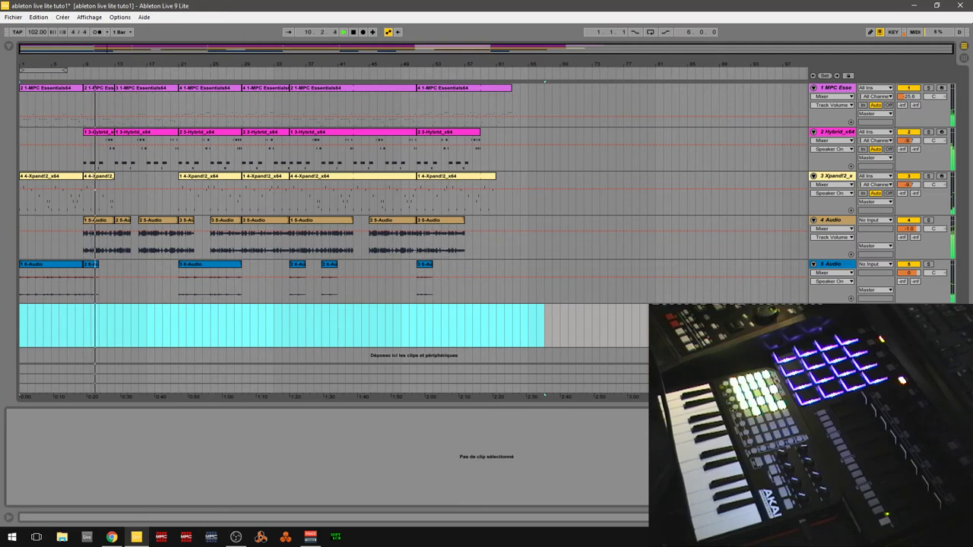
pyautogui.click(813, 308)
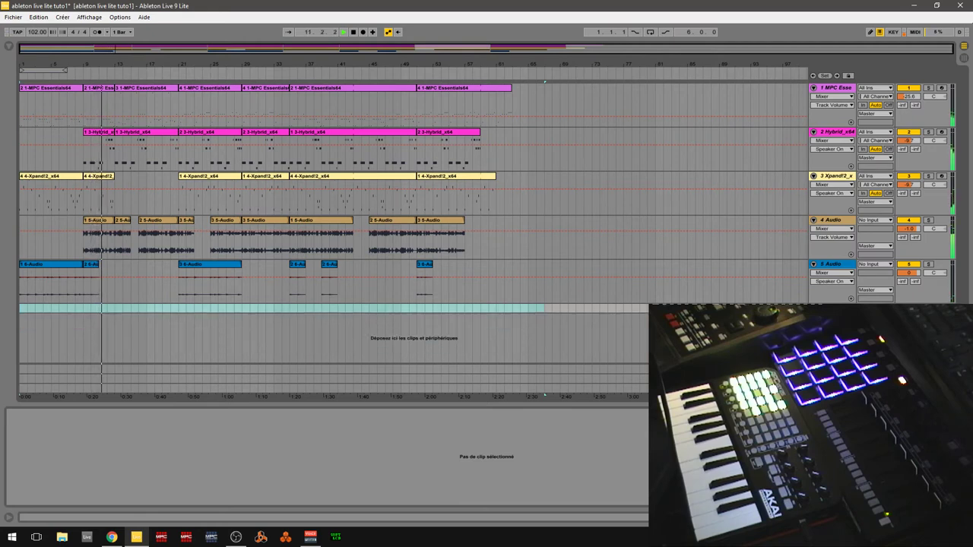
pyautogui.click(813, 308)
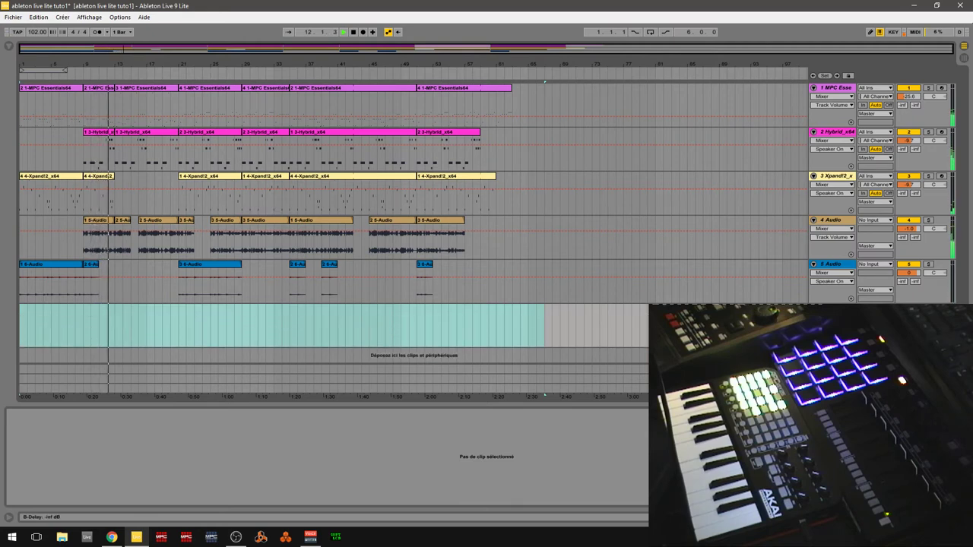
pyautogui.doubleClick(834, 308)
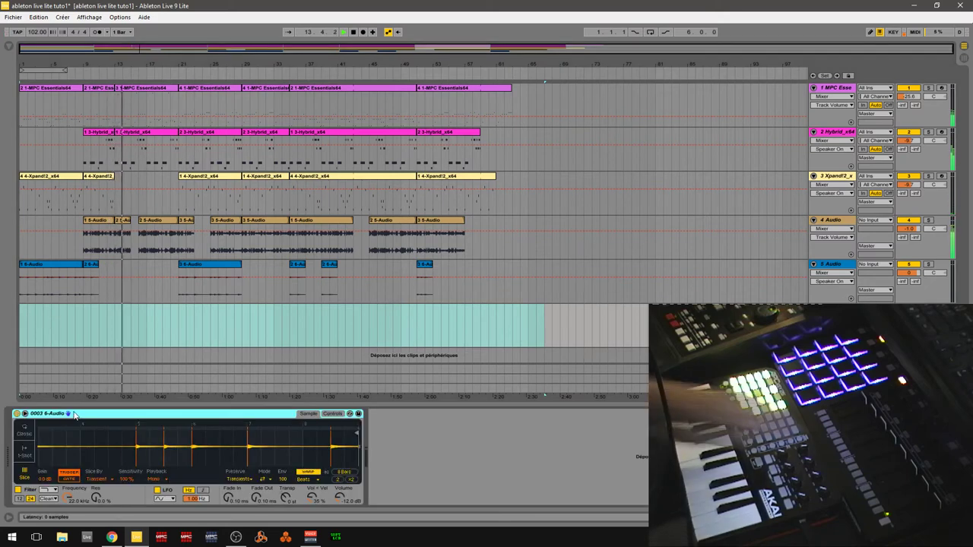
# Stop playback with the browser shown and select the clip starting at bar 21 on the 5 Audio track
pyautogui.press('space')
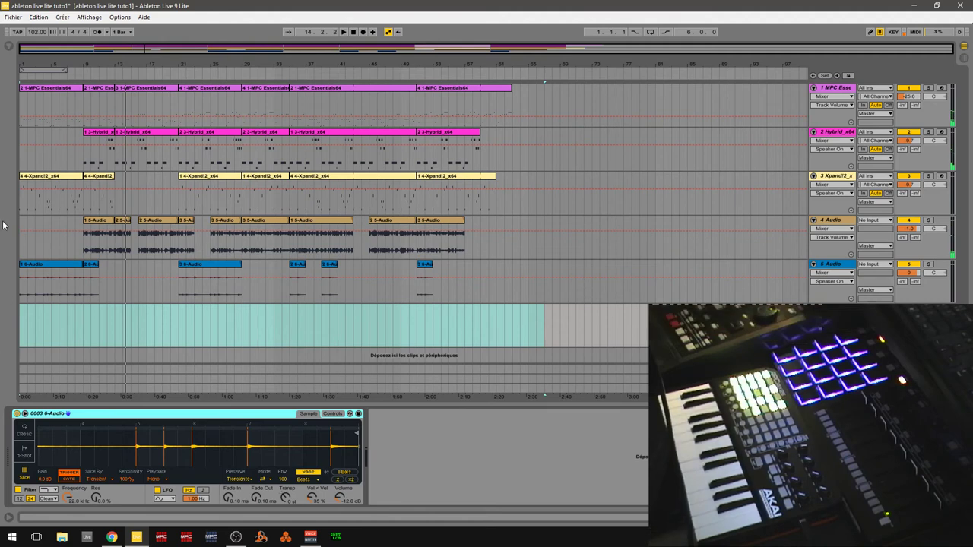
pyautogui.click(10, 47)
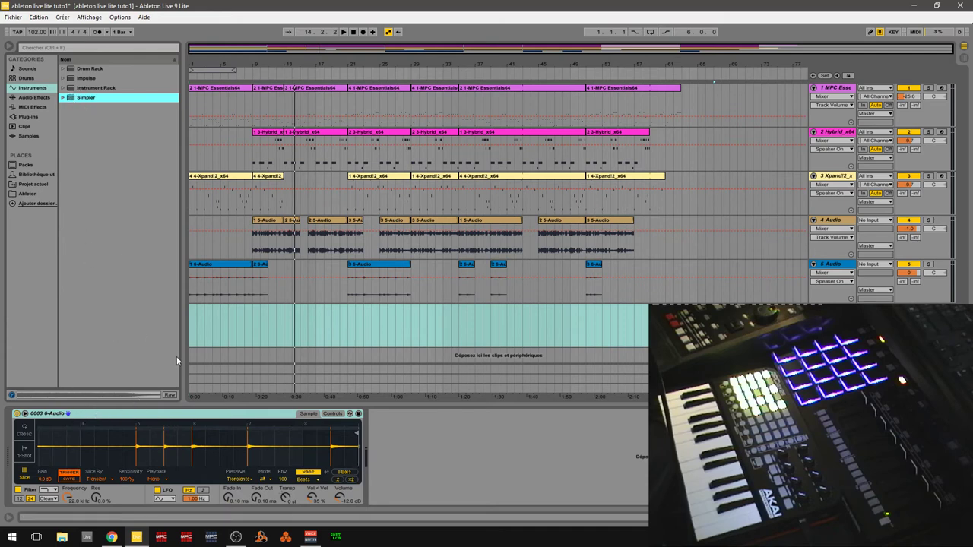
pyautogui.click(362, 269)
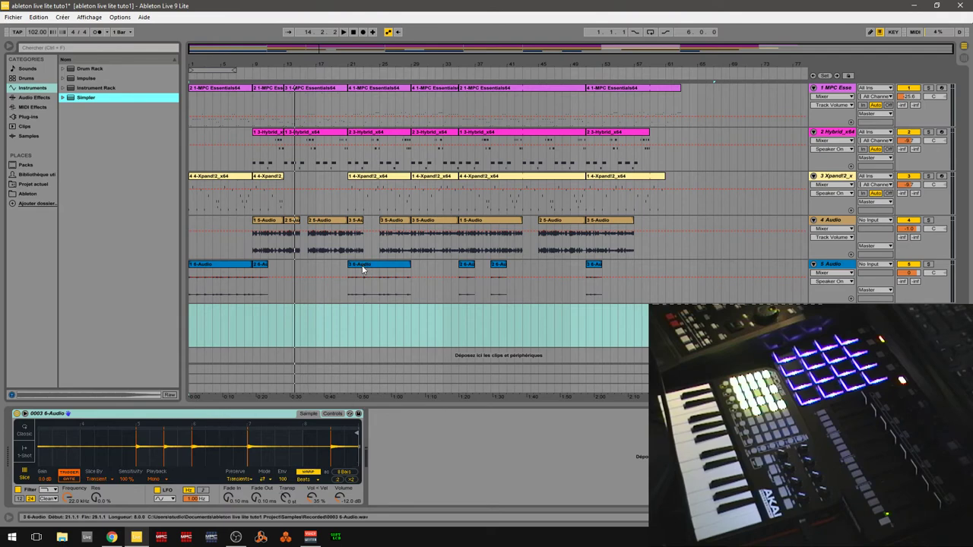
pyautogui.click(368, 266)
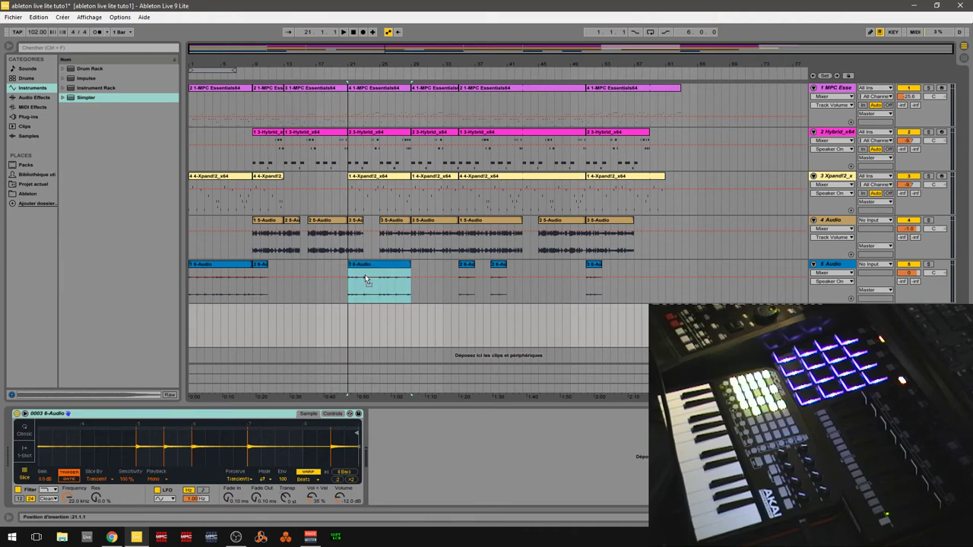
pyautogui.click(369, 282)
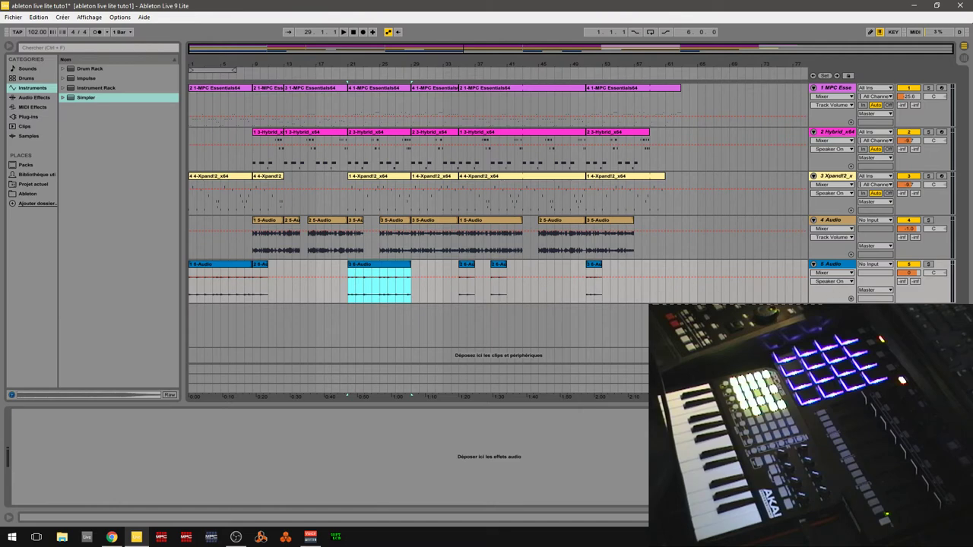
# Show the Simpler of the 0003 6-Audio track and expand its sample display to examine the slices
pyautogui.click(832, 309)
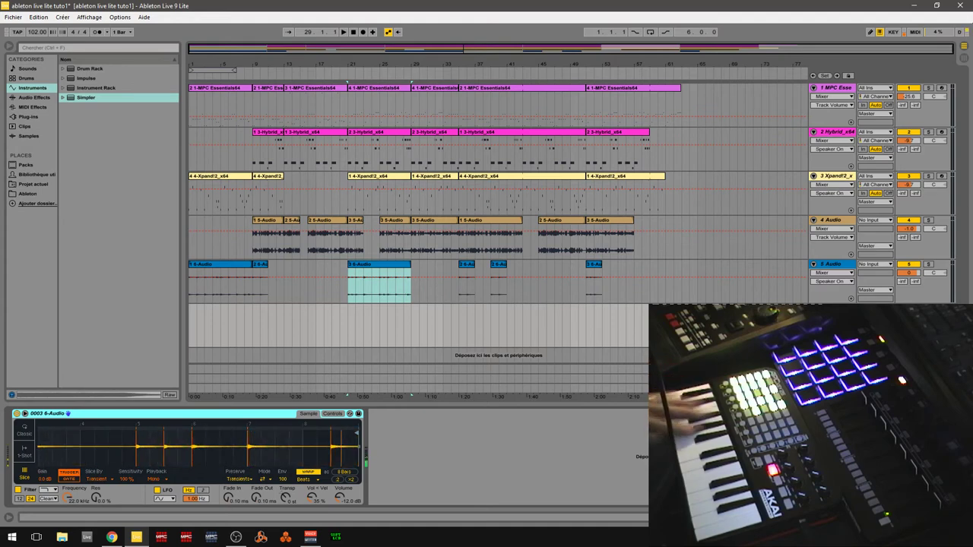
pyautogui.click(25, 414)
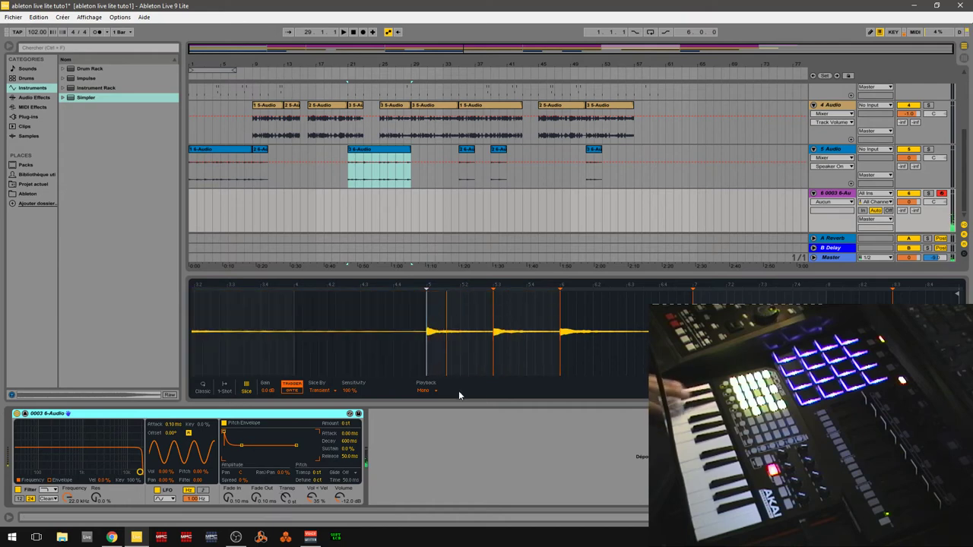
pyautogui.moveTo(498, 336)
pyautogui.mouseDown()
pyautogui.moveTo(498, 377)
pyautogui.moveTo(498, 327)
pyautogui.mouseUp()
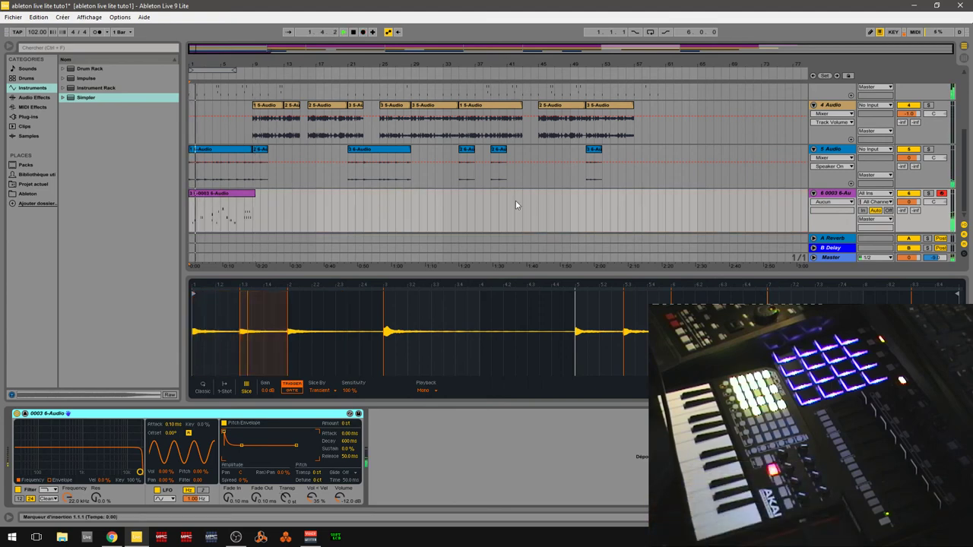
# Open the recorded clip on track 6 in an enlarged note editor and delete the two D#1 notes near the start of bar 4
pyautogui.doubleClick(240, 196)
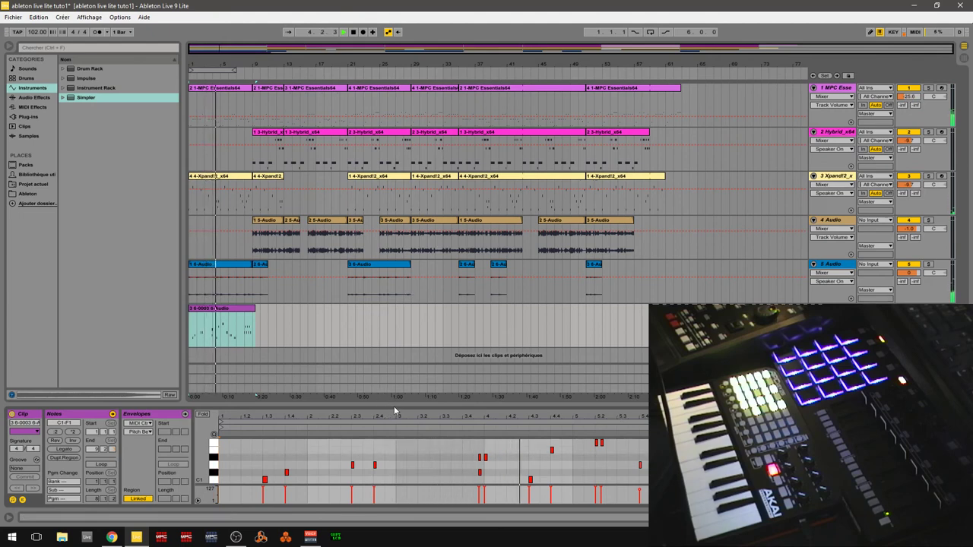
pyautogui.moveTo(389, 411); pyautogui.dragTo(391, 287)
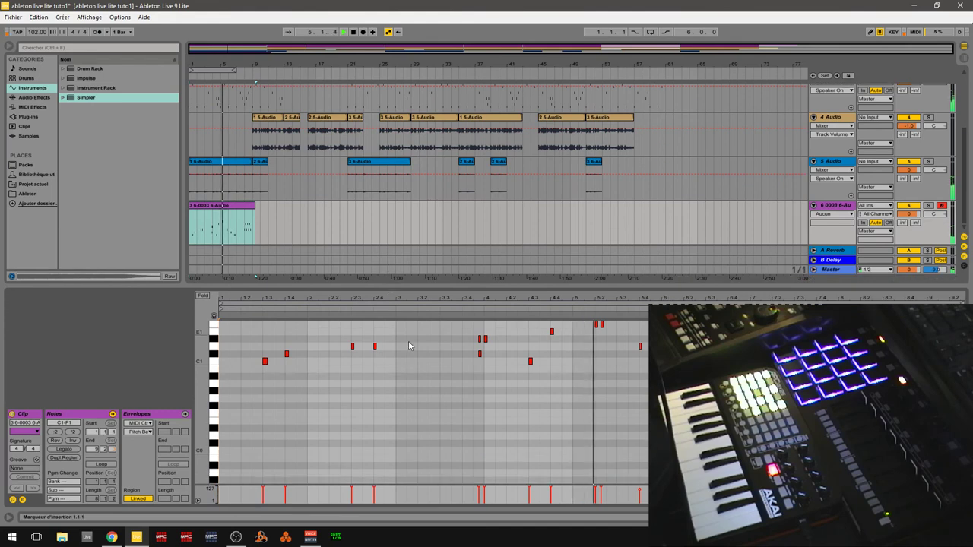
pyautogui.moveTo(497, 329); pyautogui.dragTo(486, 348)
pyautogui.press('Delete')
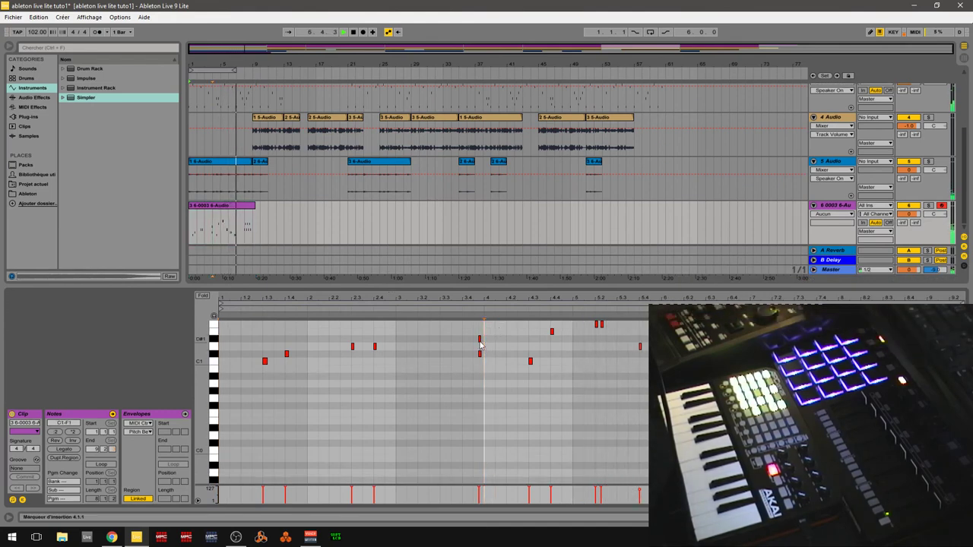
pyautogui.moveTo(489, 341); pyautogui.dragTo(466, 351)
pyautogui.press('Delete')
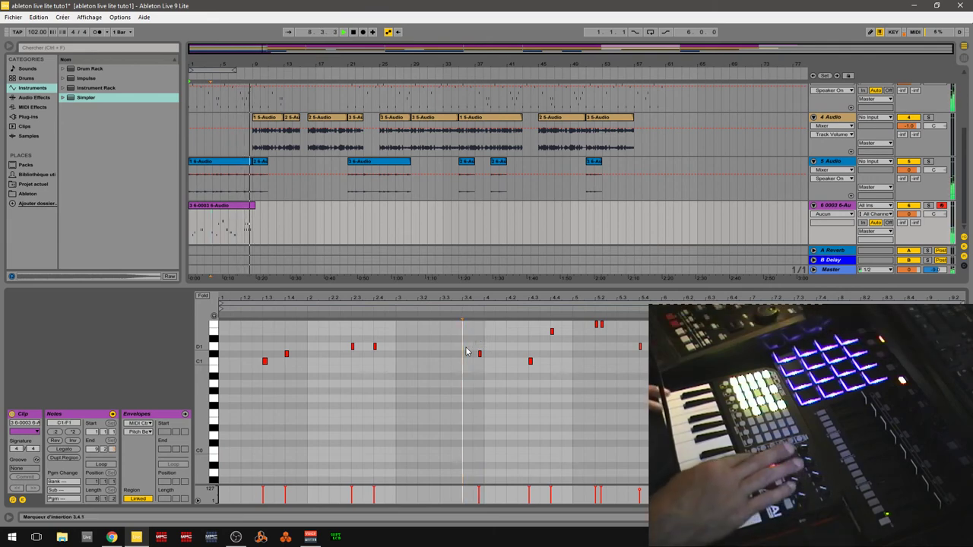
# Replay the song from the start and delete the C1 note at 4.3.1 in the track 6 clip
pyautogui.press('space')
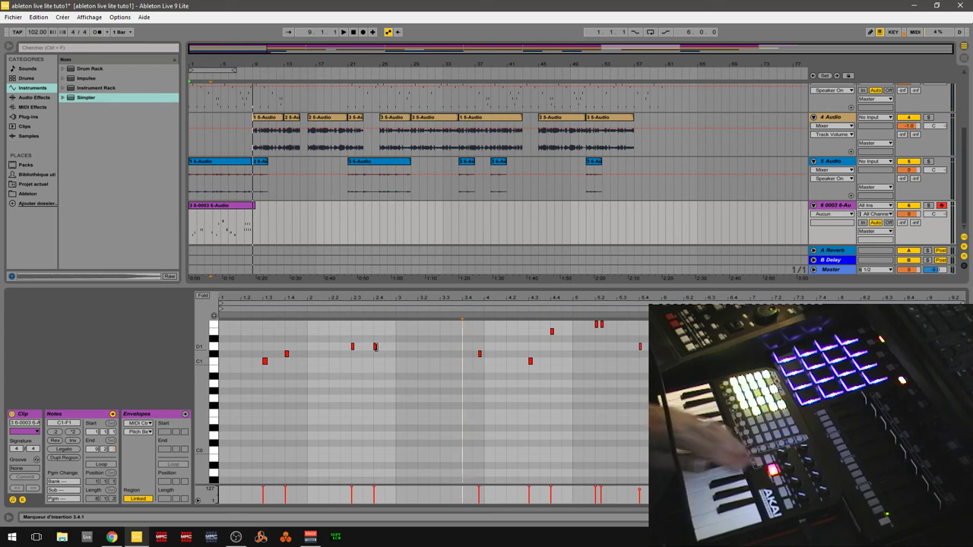
pyautogui.press('space')
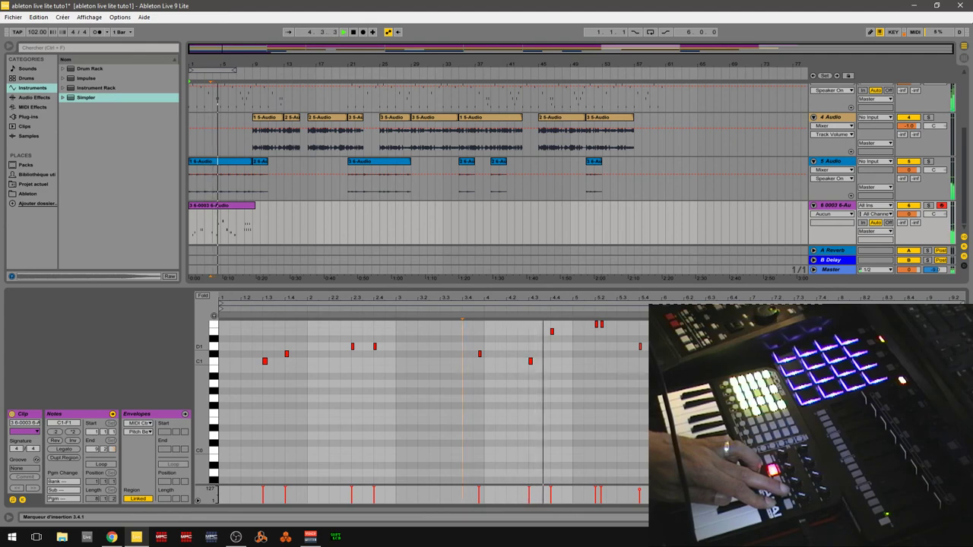
pyautogui.click(530, 361)
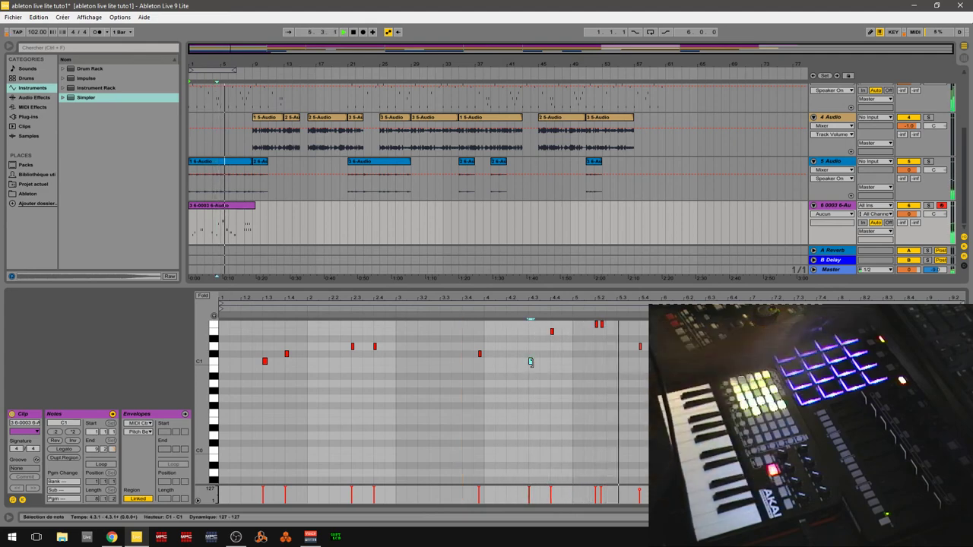
pyautogui.doubleClick(529, 361)
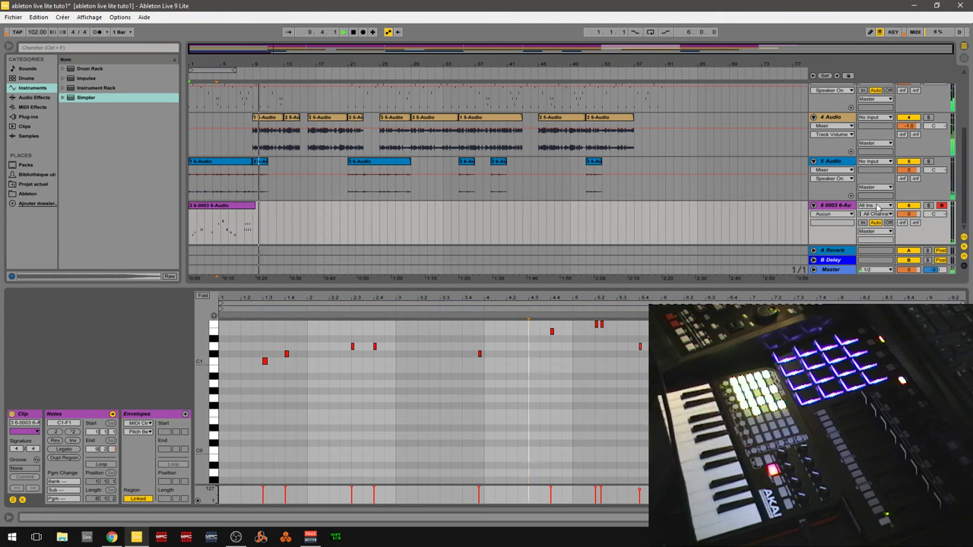
pyautogui.press('space')
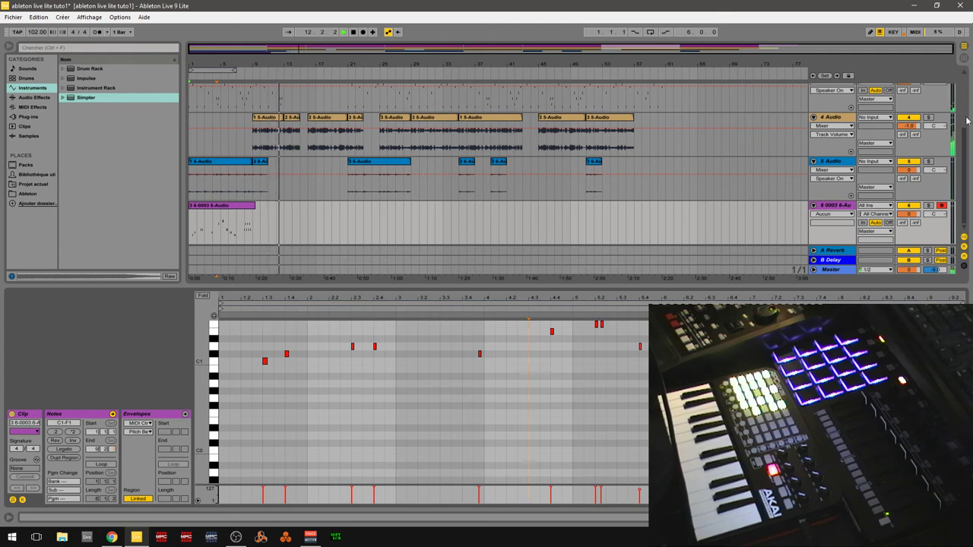
# Shrink the note editor, then fold the 0003 6-Audio track and show its Simpler device
pyautogui.moveTo(965, 145)
pyautogui.mouseDown()
pyautogui.moveTo(965, 86)
pyautogui.moveTo(967, 160)
pyautogui.mouseUp()
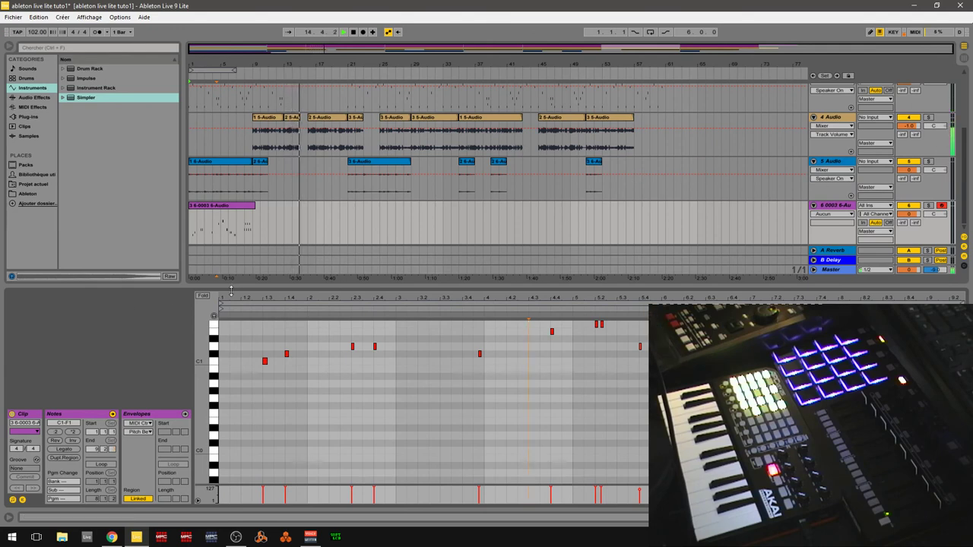
pyautogui.moveTo(230, 291); pyautogui.dragTo(230, 401)
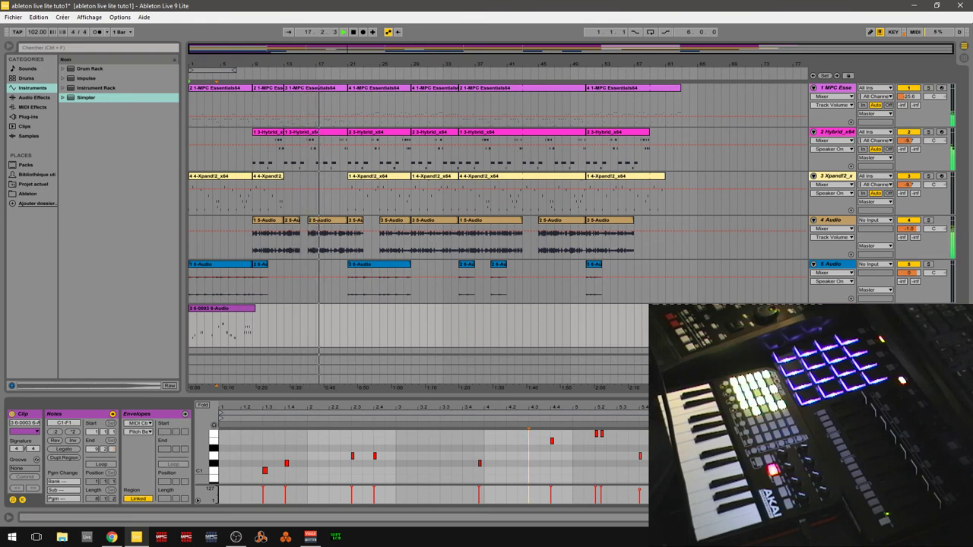
pyautogui.click(813, 309)
pyautogui.doubleClick(834, 308)
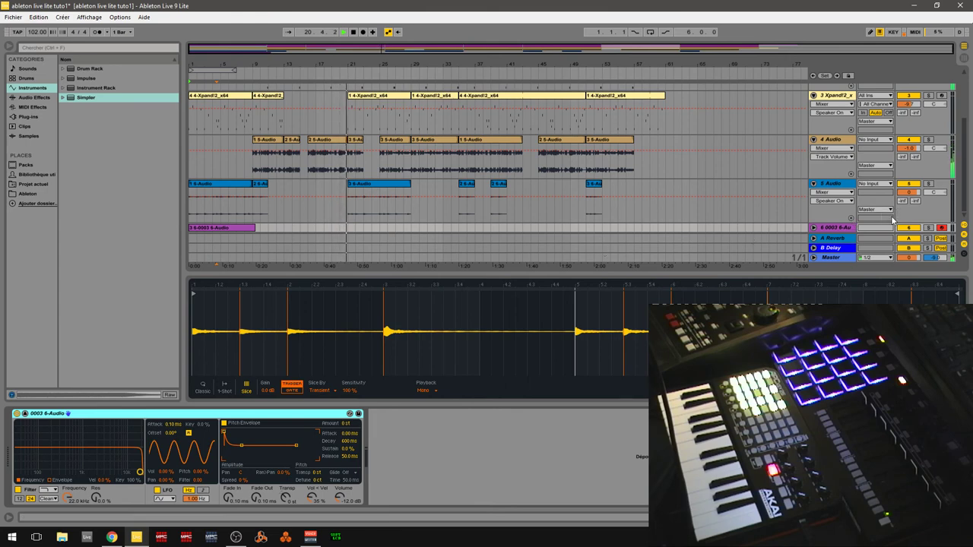
# Solo the 5 Audio track during playback to hear it alone, then turn its solo off
pyautogui.click(927, 185)
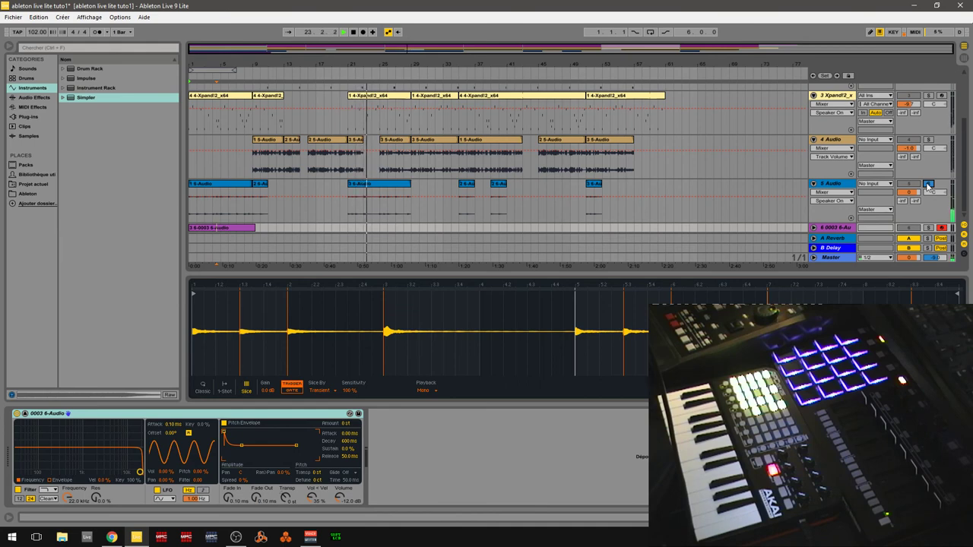
pyautogui.click(927, 185)
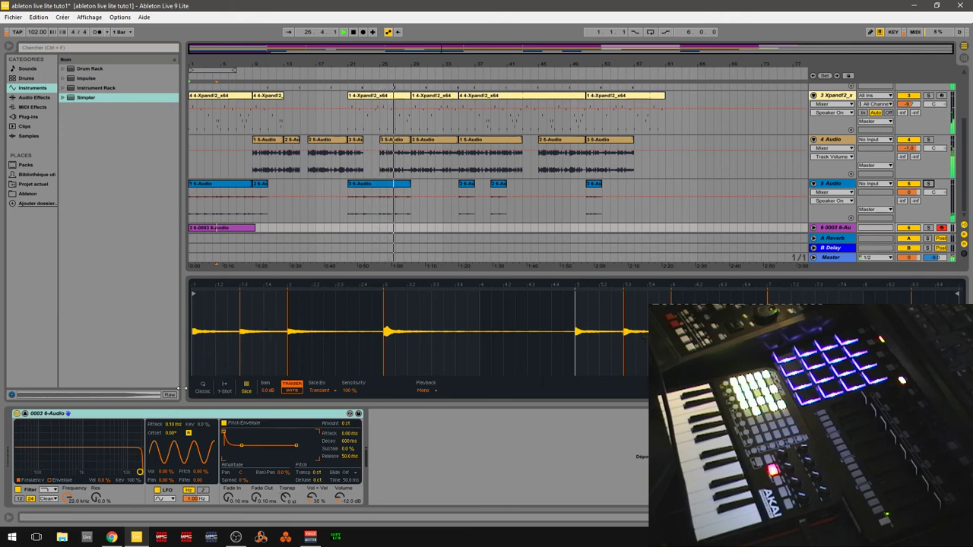
# Compare the Classic, 1-Shot and Slice modes of the track 6 Simpler and return it to Slice mode
pyautogui.click(197, 393)
pyautogui.click(249, 391)
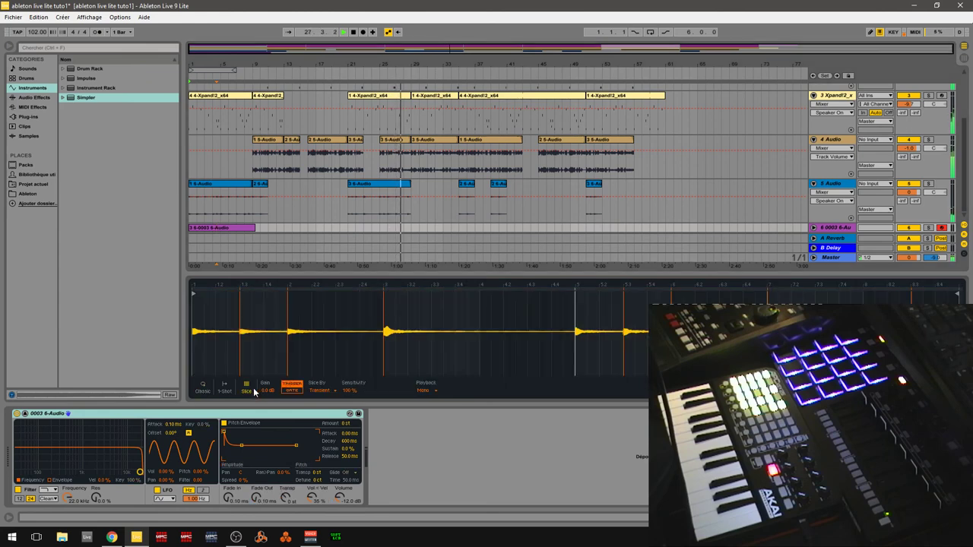
pyautogui.click(203, 392)
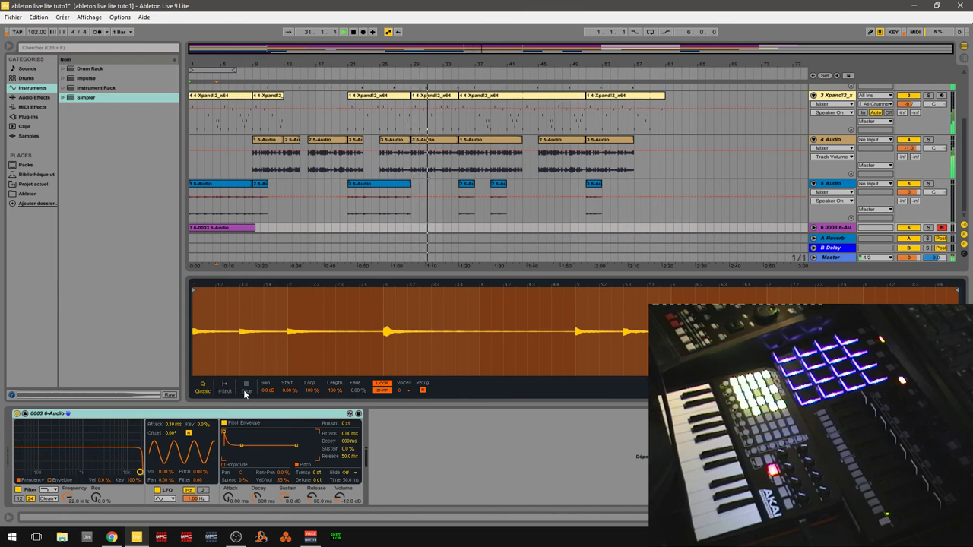
pyautogui.click(244, 393)
pyautogui.click(198, 394)
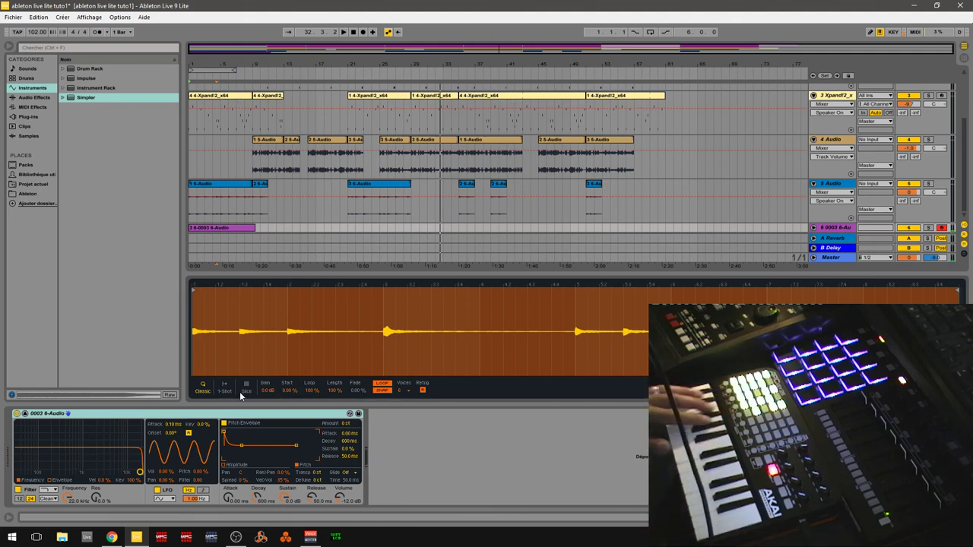
pyautogui.click(225, 390)
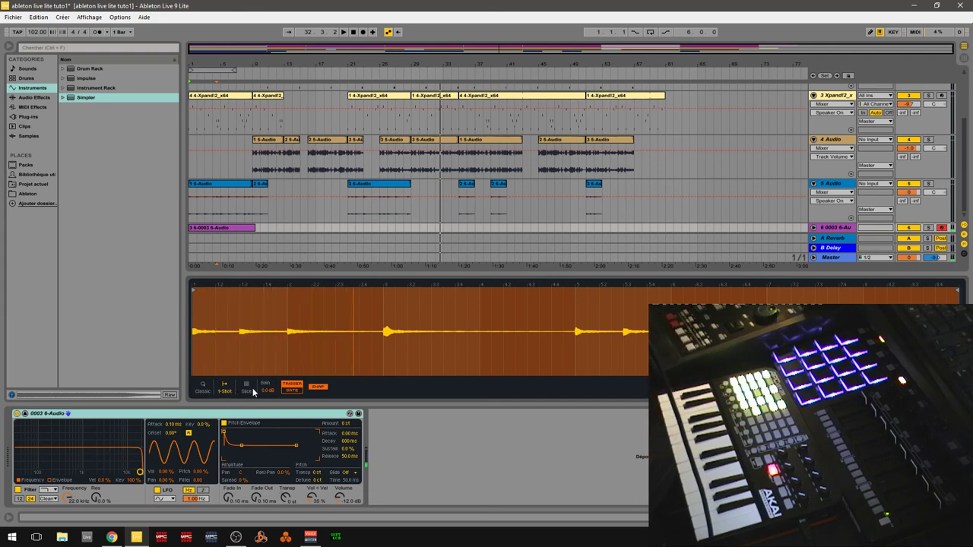
pyautogui.click(247, 390)
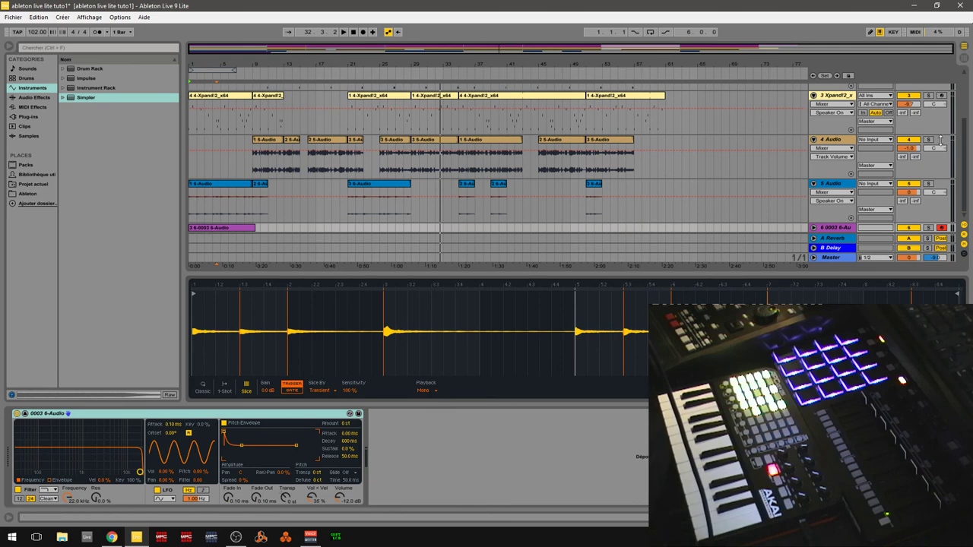
pyautogui.moveTo(966, 144)
pyautogui.mouseDown()
pyautogui.moveTo(967, 90)
pyautogui.moveTo(960, 159)
pyautogui.mouseUp()
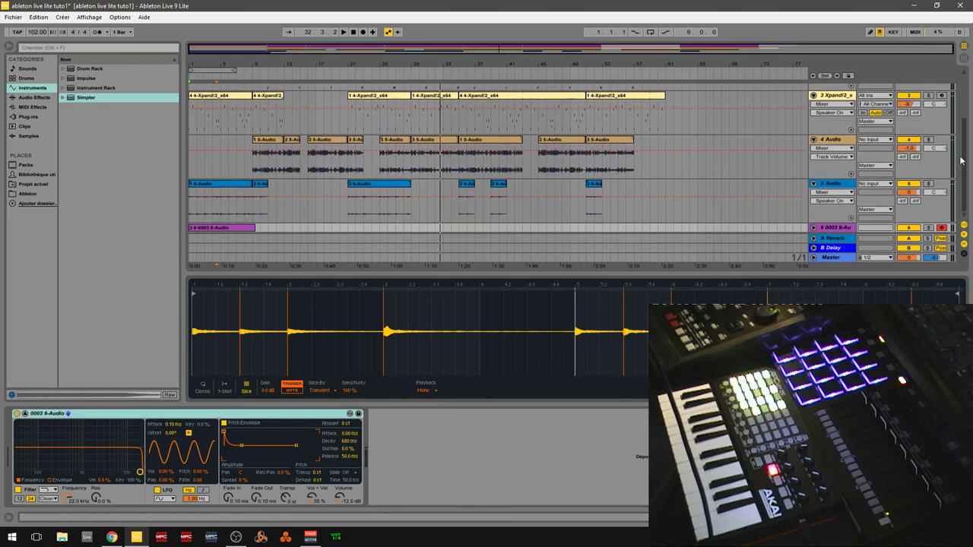